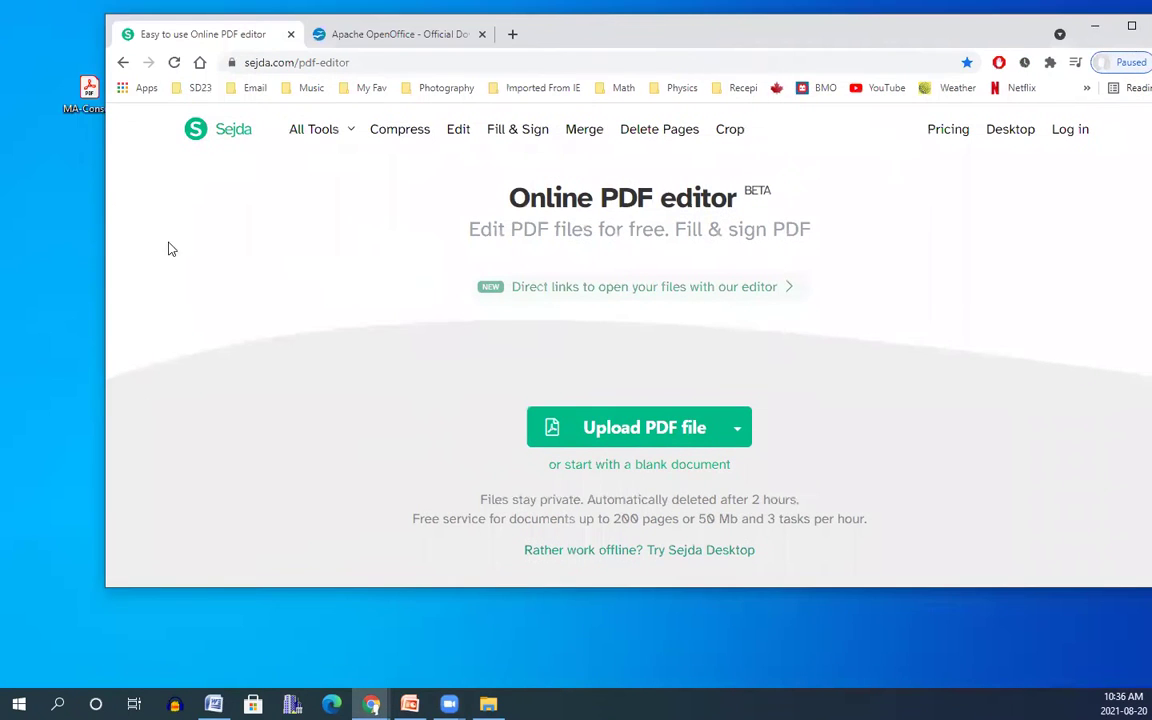
# Upload MA-Consent.pdf from the desktop into Sejda, maximize Chrome, and scroll through the form.
pyautogui.moveTo(95, 105); pyautogui.dragTo(38, 108)
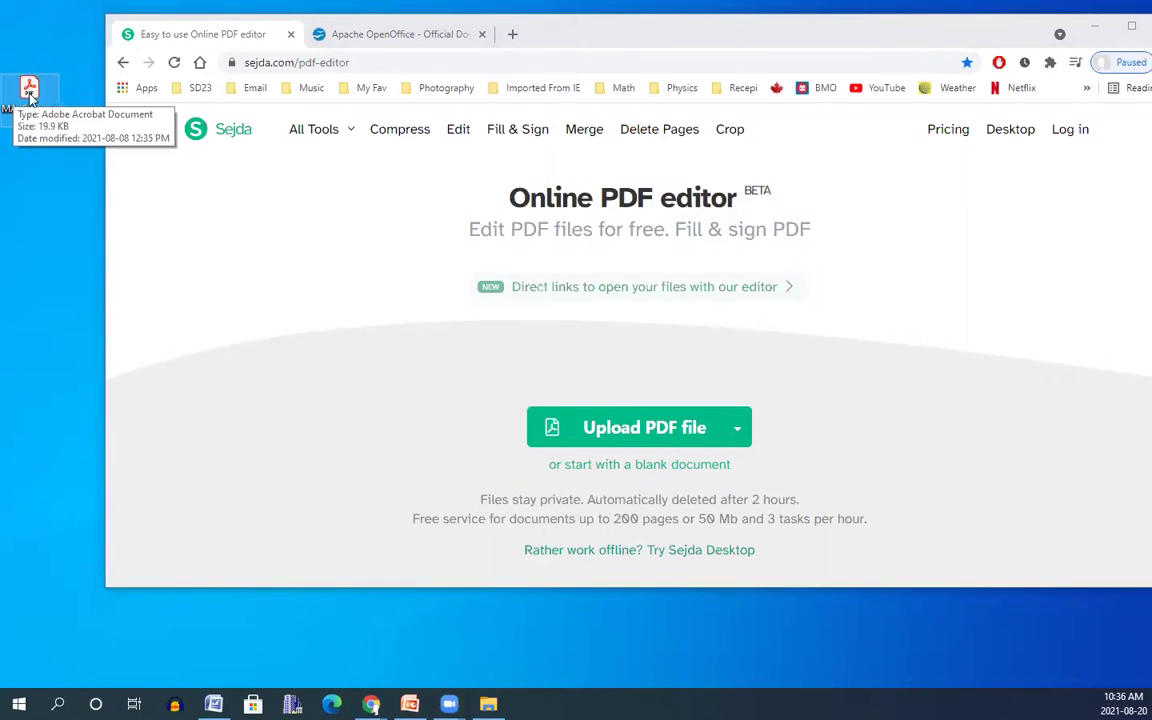
pyautogui.moveTo(147, 234); pyautogui.dragTo(645, 426)
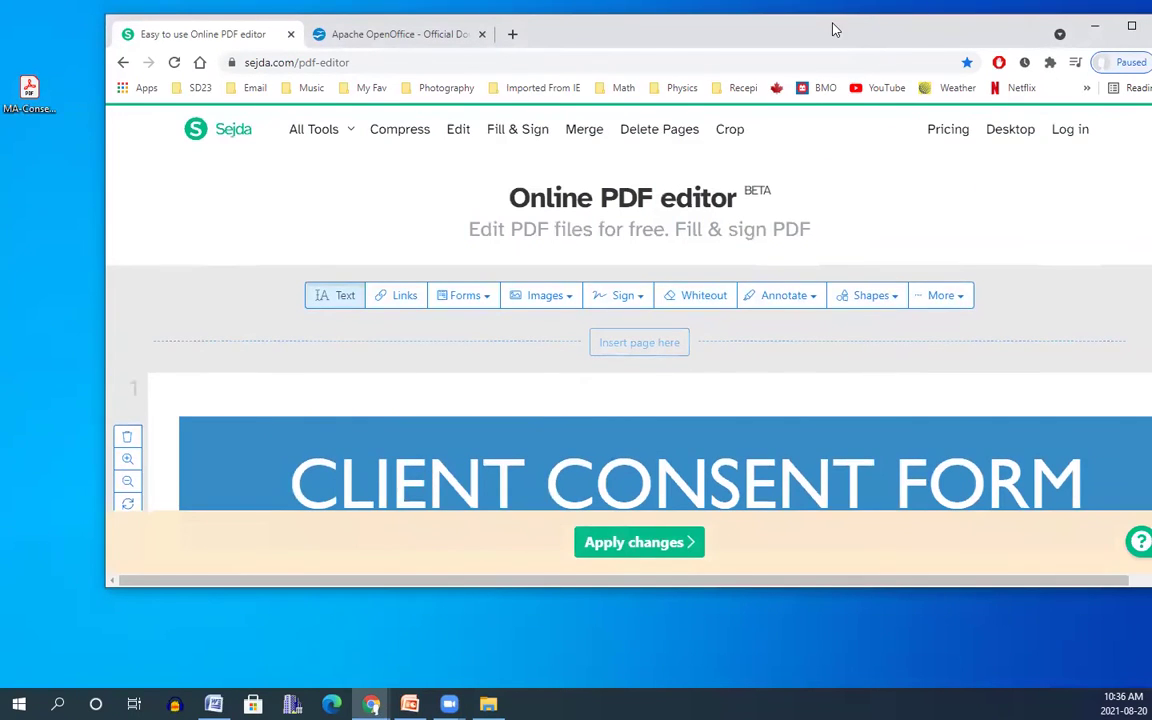
pyautogui.moveTo(835, 30); pyautogui.dragTo(755, 30)
pyautogui.click(1047, 26)
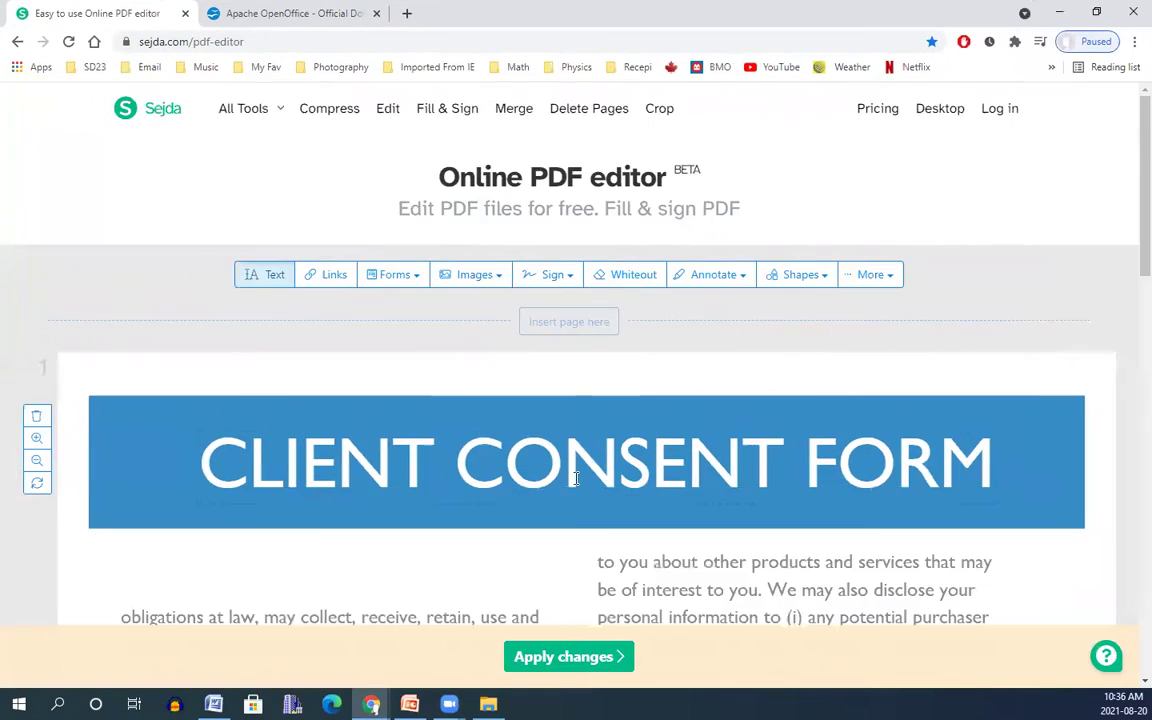
pyautogui.scroll(-1, 600, 457)
pyautogui.scroll(-3, 600, 457)
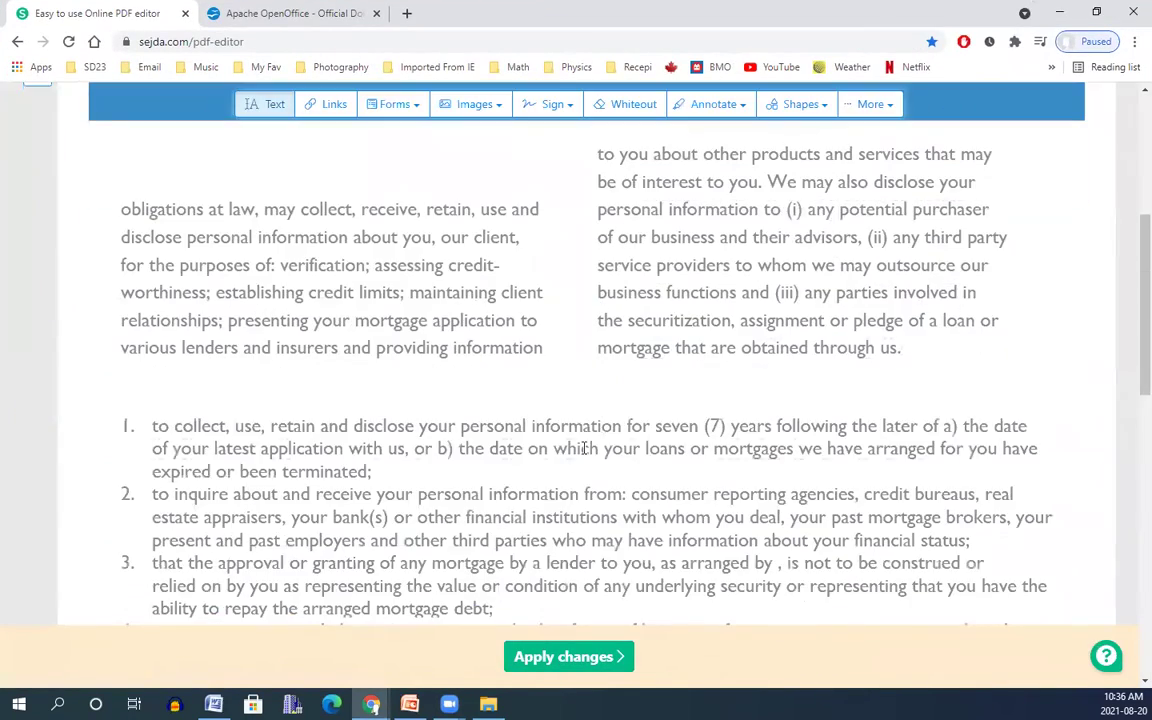
pyautogui.scroll(-8, 582, 435)
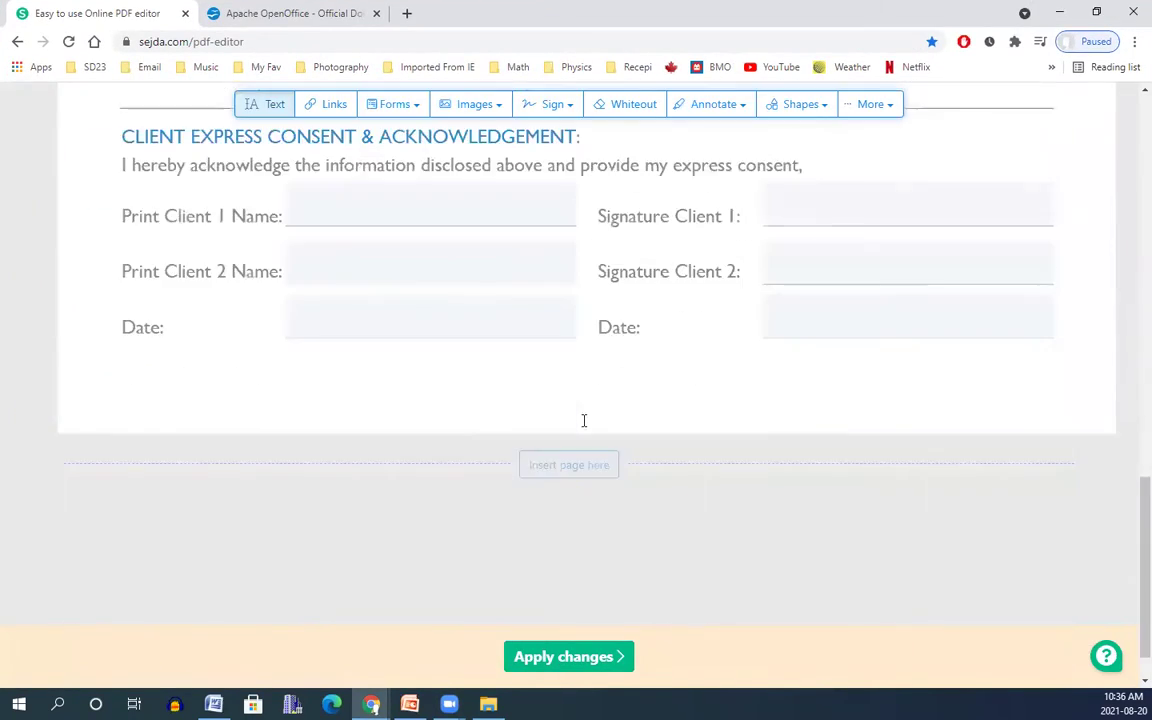
pyautogui.scroll(12, 454, 435)
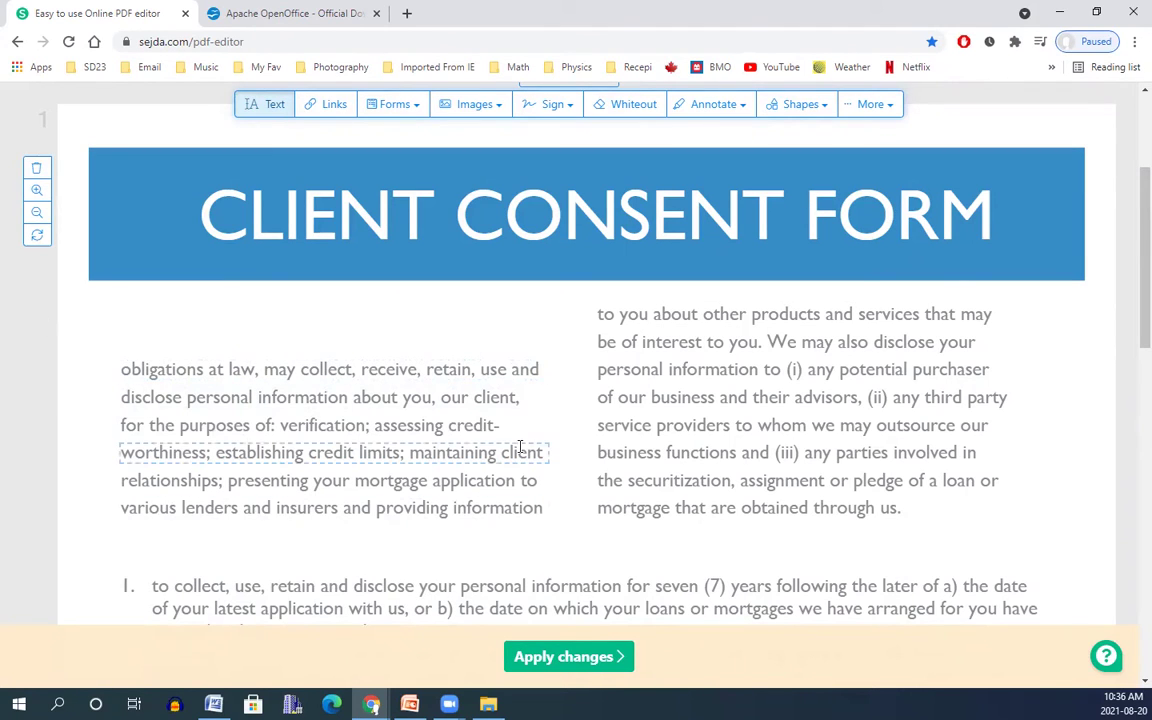
# Draw a whiteout box over the left paragraph under the CLIENT CONSENT FORM title and adjust its position.
pyautogui.click(631, 107)
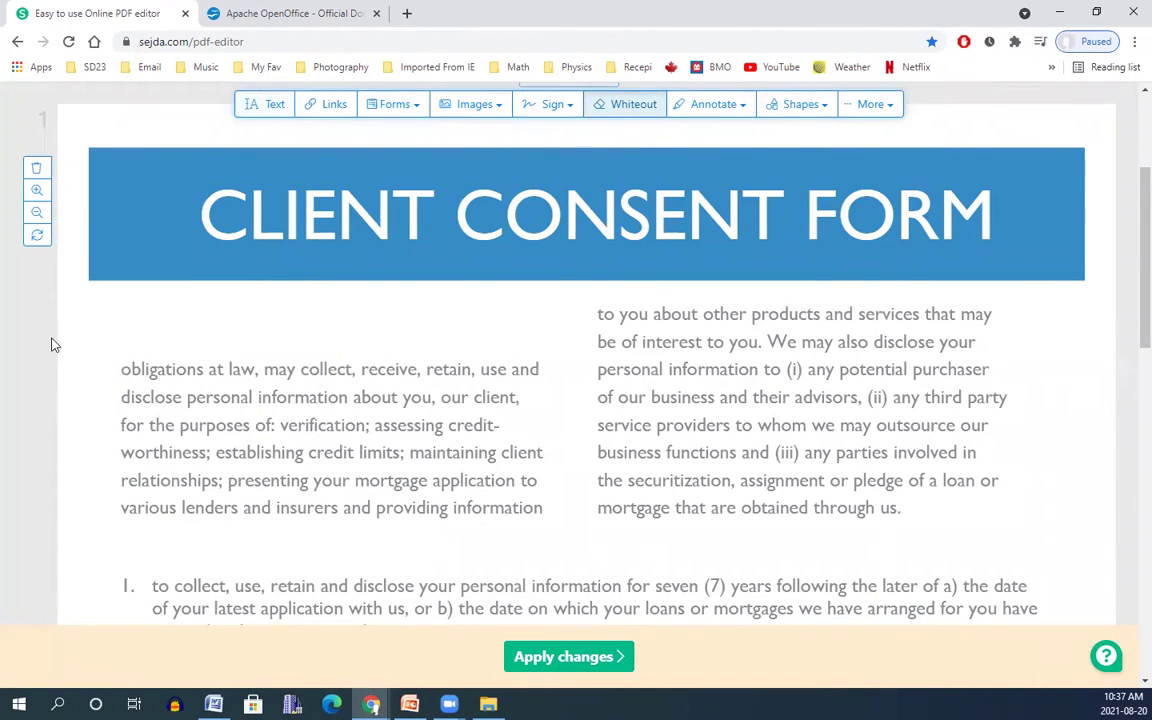
pyautogui.moveTo(94, 333); pyautogui.dragTo(558, 545)
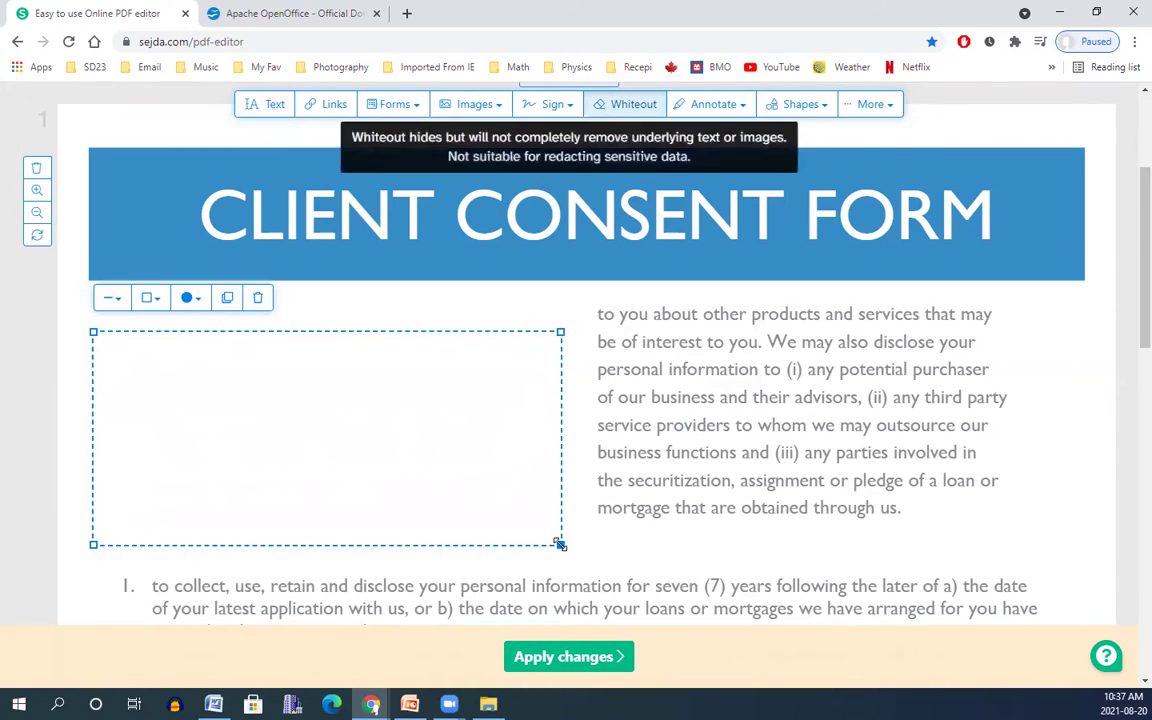
pyautogui.click(1043, 540)
pyautogui.click(373, 437)
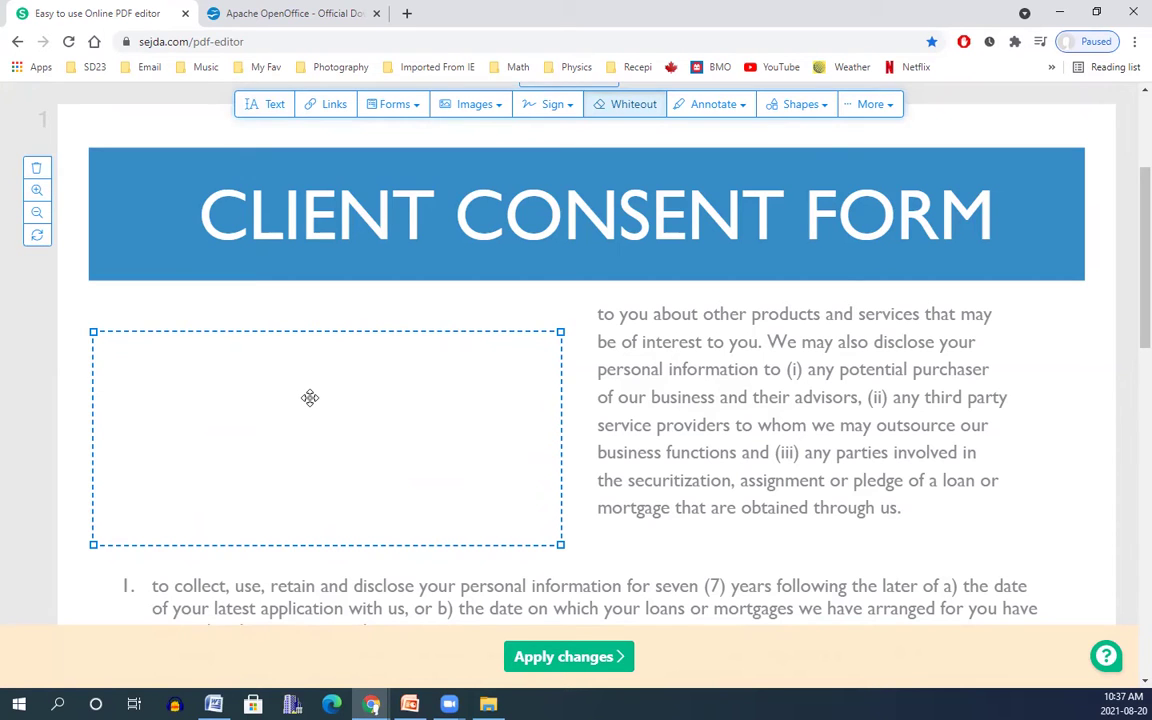
pyautogui.moveTo(310, 398)
pyautogui.mouseDown()
pyautogui.moveTo(527, 417)
pyautogui.moveTo(741, 363)
pyautogui.moveTo(688, 412)
pyautogui.moveTo(820, 388)
pyautogui.moveTo(663, 404)
pyautogui.moveTo(792, 378)
pyautogui.moveTo(572, 410)
pyautogui.moveTo(314, 391)
pyautogui.moveTo(316, 378)
pyautogui.mouseUp()
pyautogui.click(874, 375)
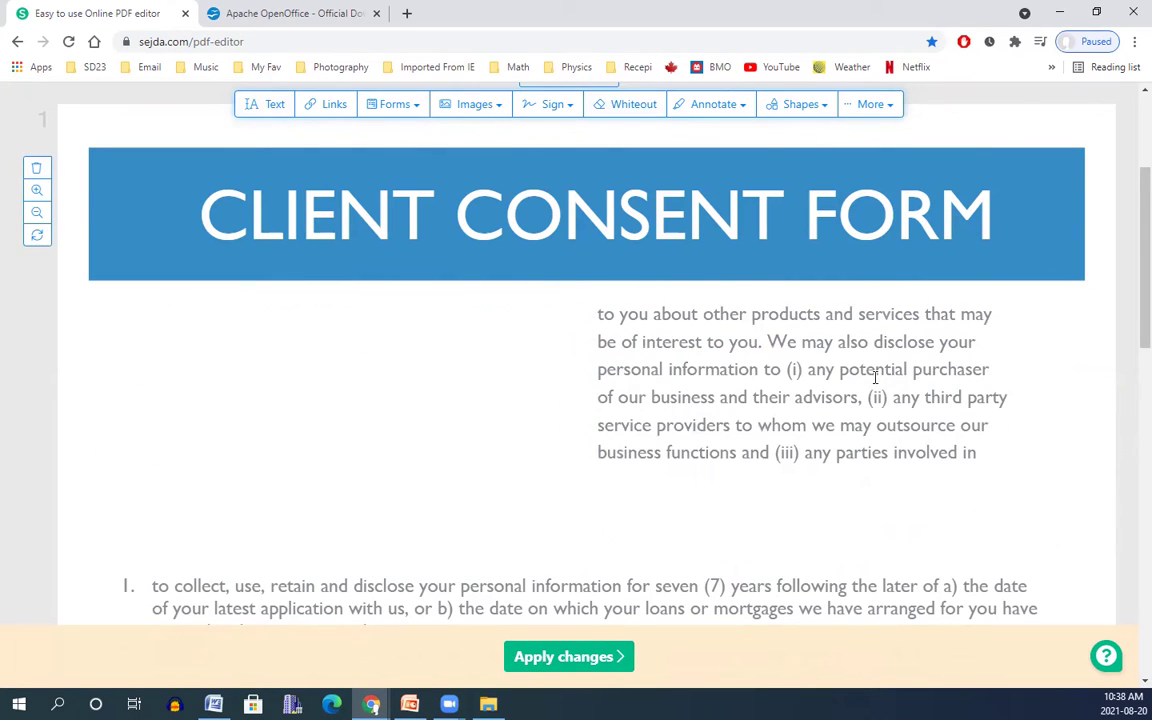
# Add two lines of text, 'KJHSAKHSLKHSKHSAKJHX' and 'MJCBSJBMMBS', in the blanked area.
pyautogui.click(269, 109)
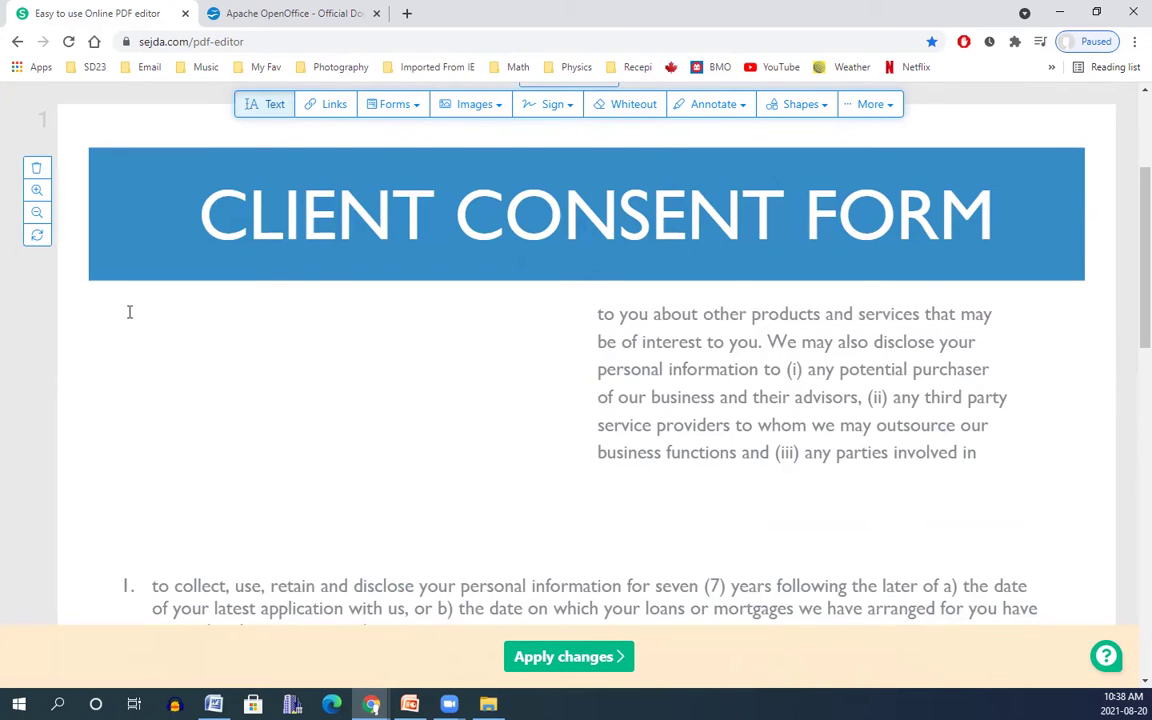
pyautogui.click(129, 312)
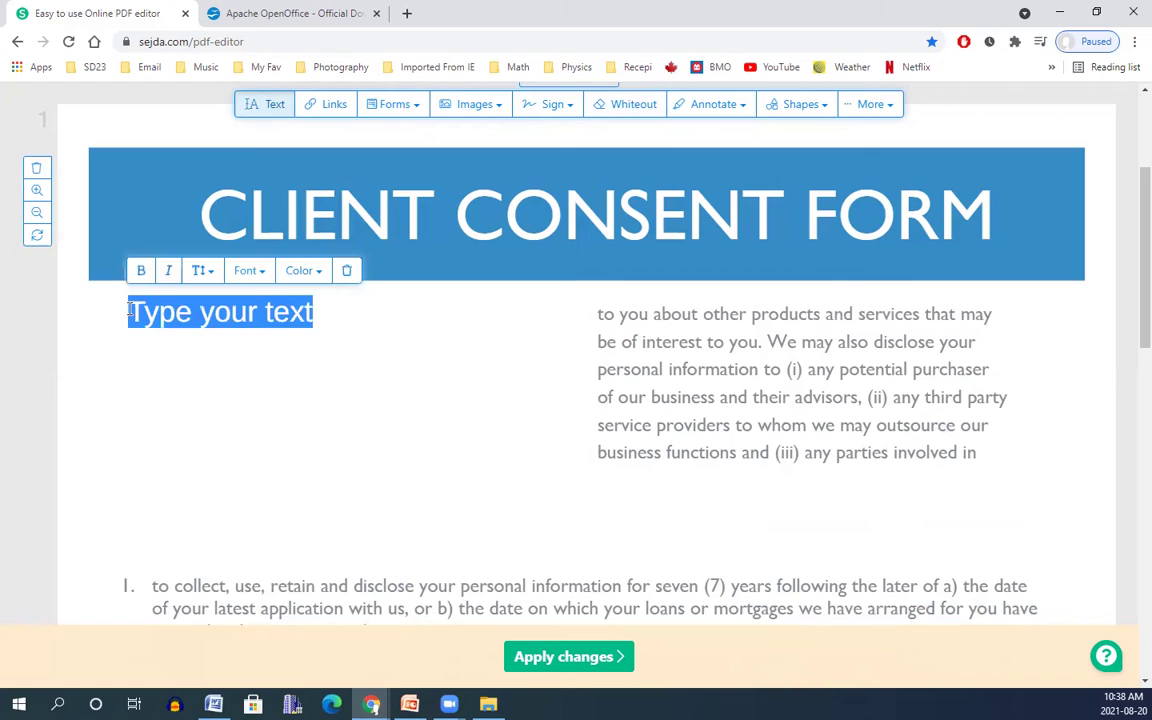
pyautogui.write('KJHSAKHSLKHSKHSAKJHX')
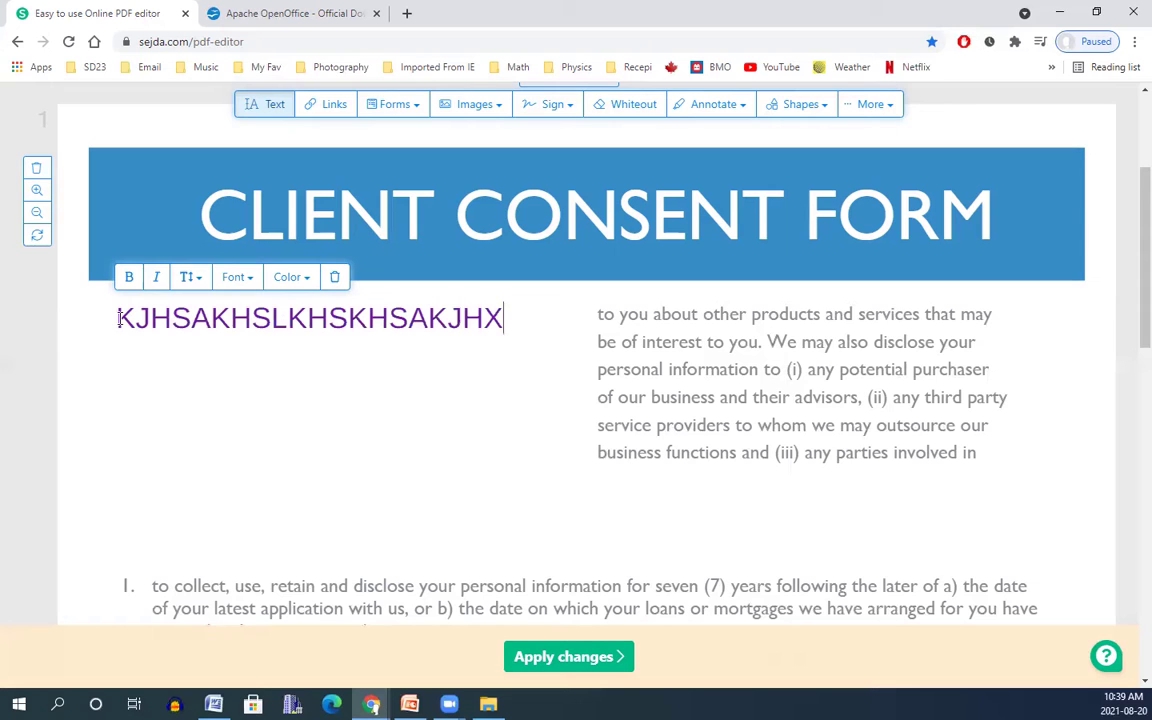
pyautogui.press('Return')
pyautogui.write('MJCBSJ')
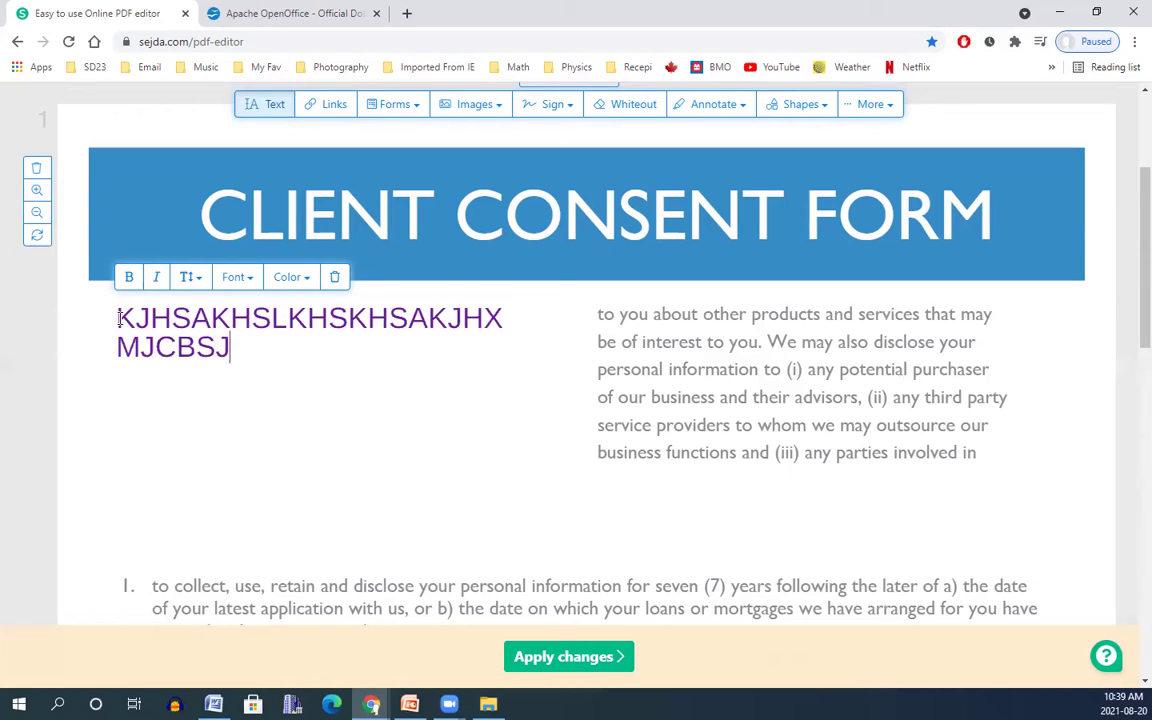
pyautogui.write('BMMBS')
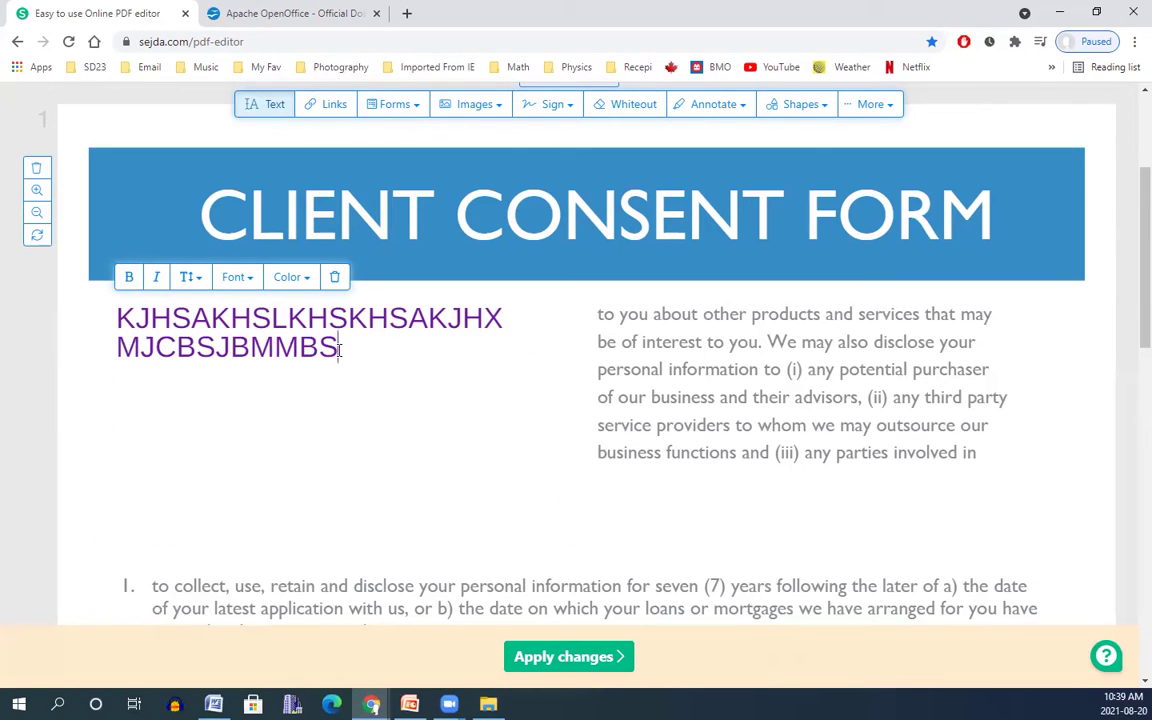
# Make the new text bold, italic, Droid Serif and red.
pyautogui.moveTo(341, 346); pyautogui.dragTo(112, 318)
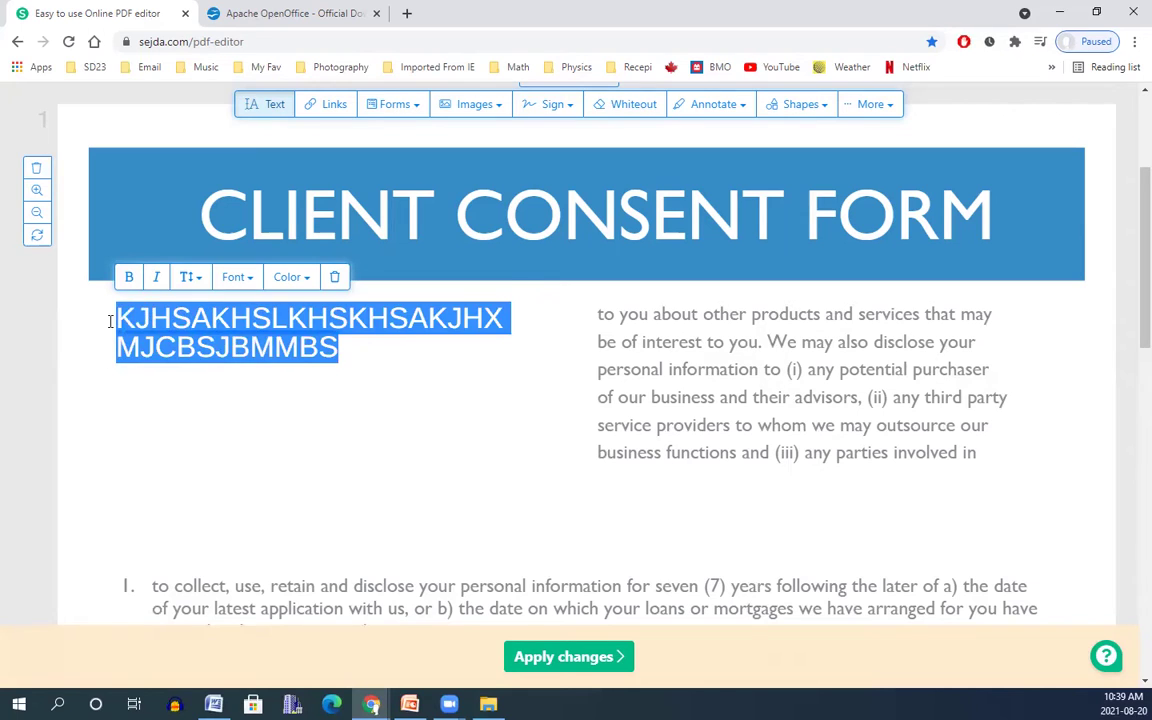
pyautogui.click(112, 318)
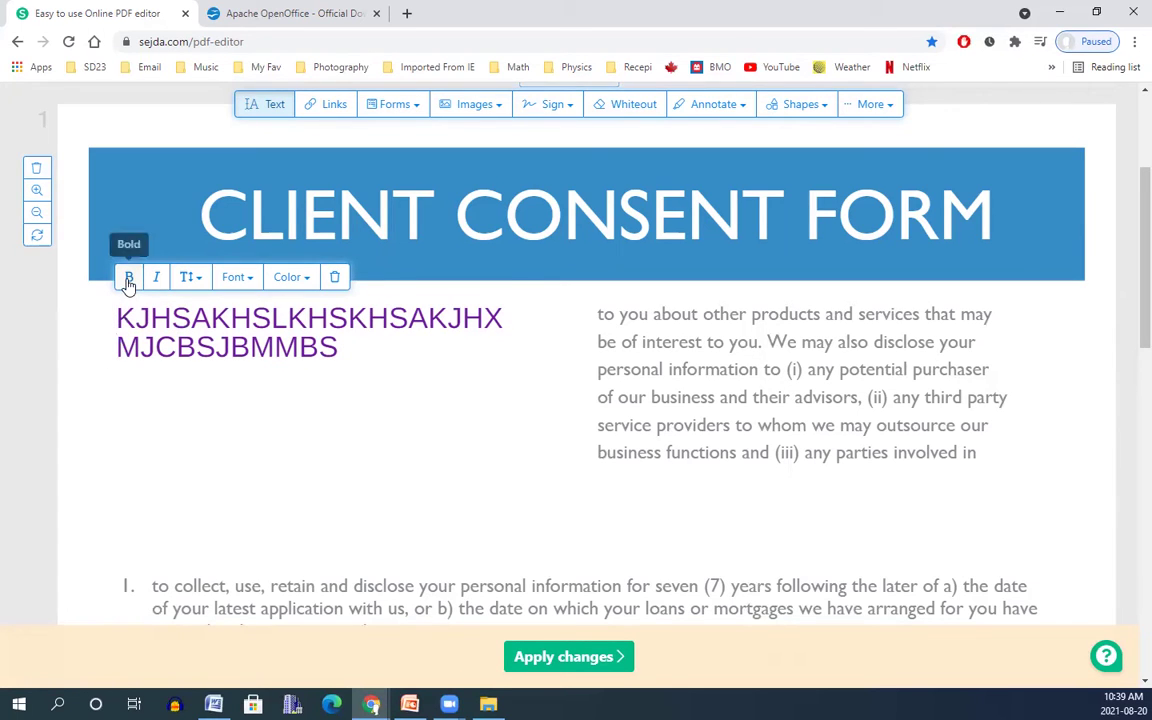
pyautogui.click(128, 280)
pyautogui.click(155, 281)
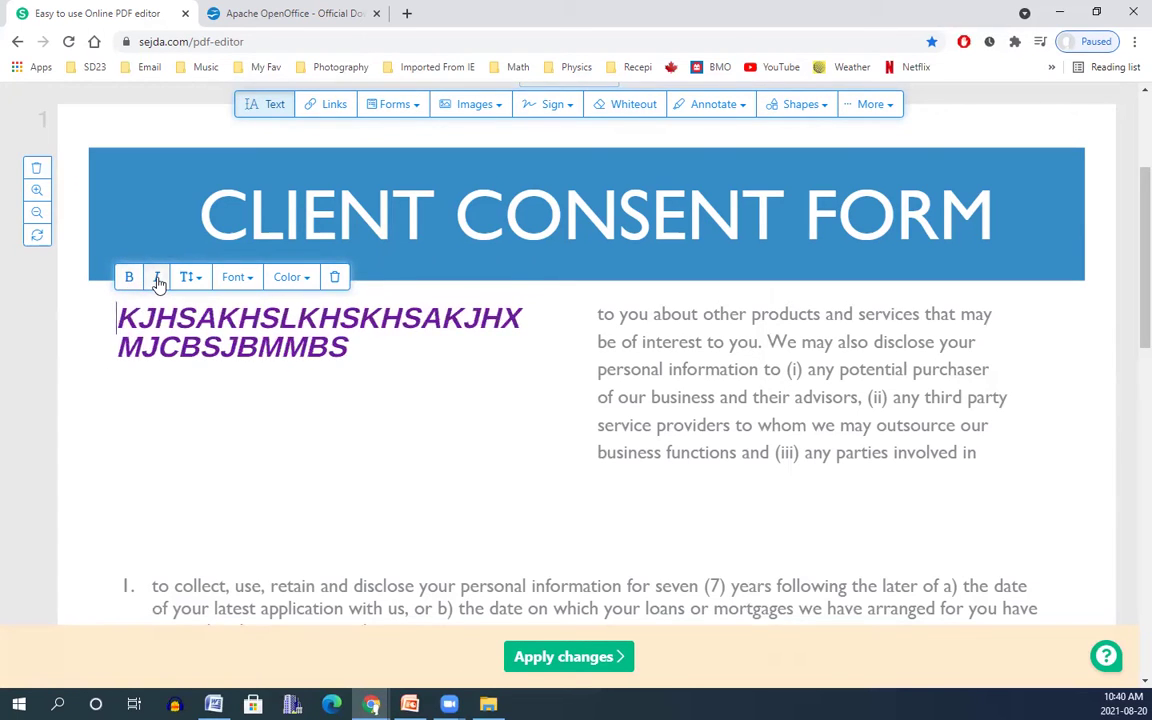
pyautogui.click(238, 280)
pyautogui.click(255, 428)
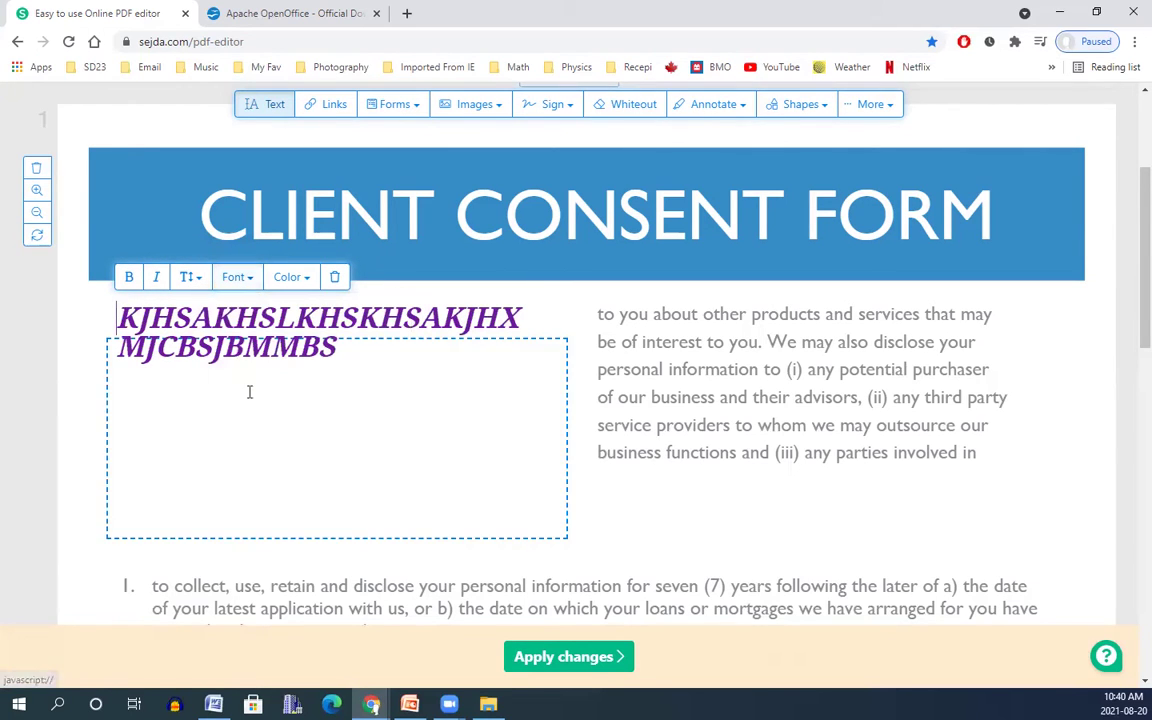
pyautogui.click(296, 280)
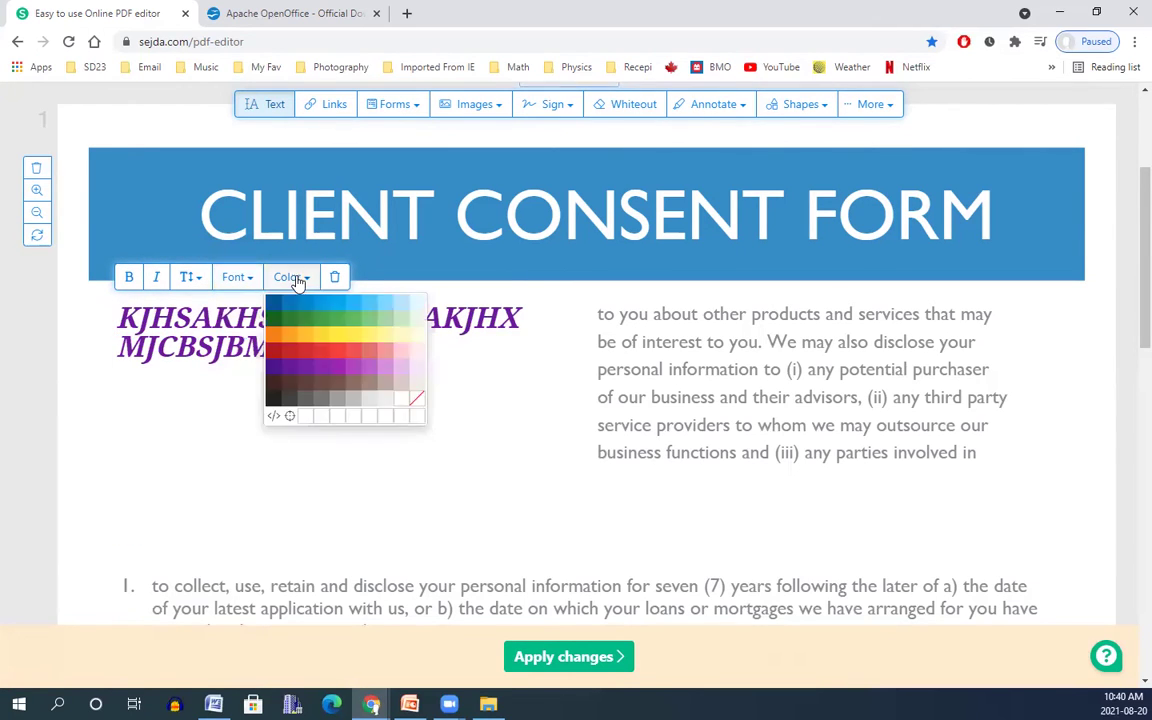
pyautogui.click(287, 350)
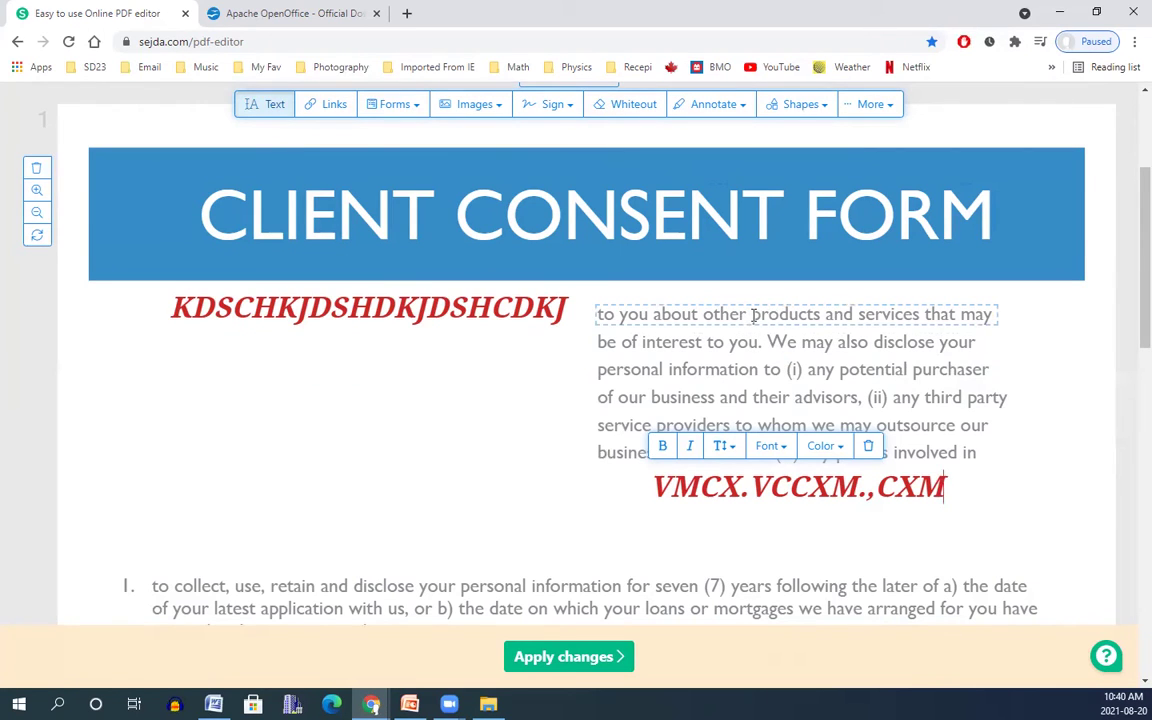
# Replace 'products' in the right column's first line with 'DJHDJHDJH'.
pyautogui.click(751, 316)
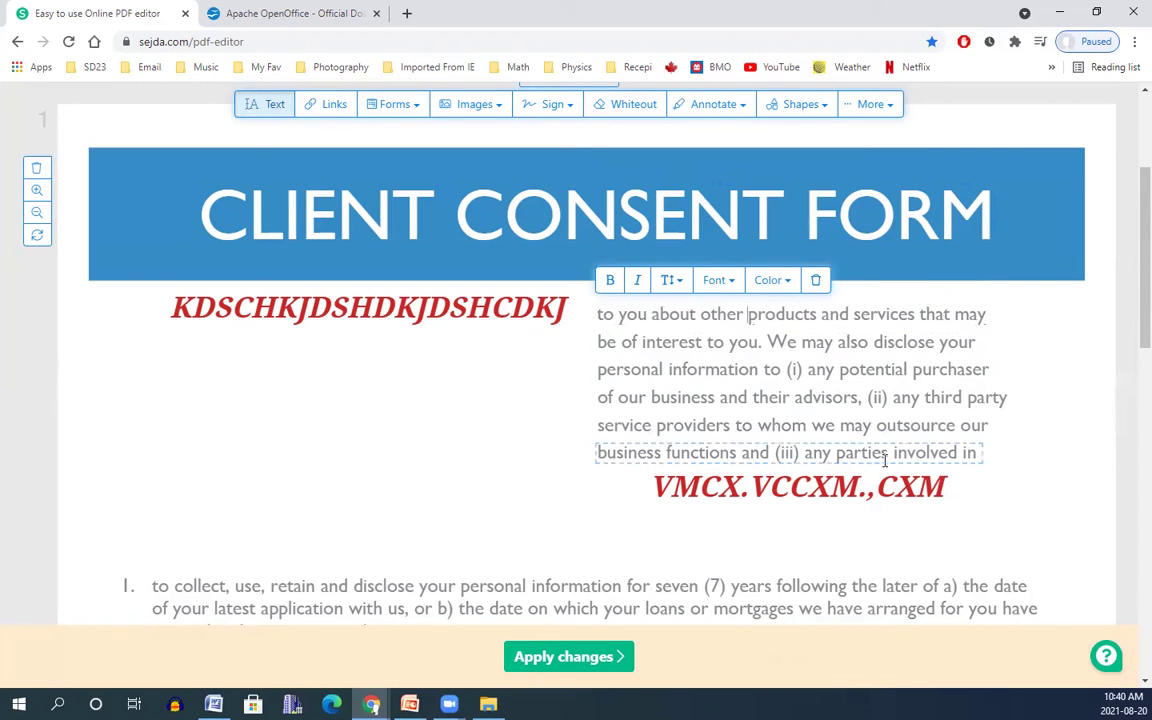
pyautogui.press('Delete')
pyautogui.press('Delete')
pyautogui.press('Delete')
pyautogui.press('Delete')
pyautogui.press('Delete')
pyautogui.press('Delete')
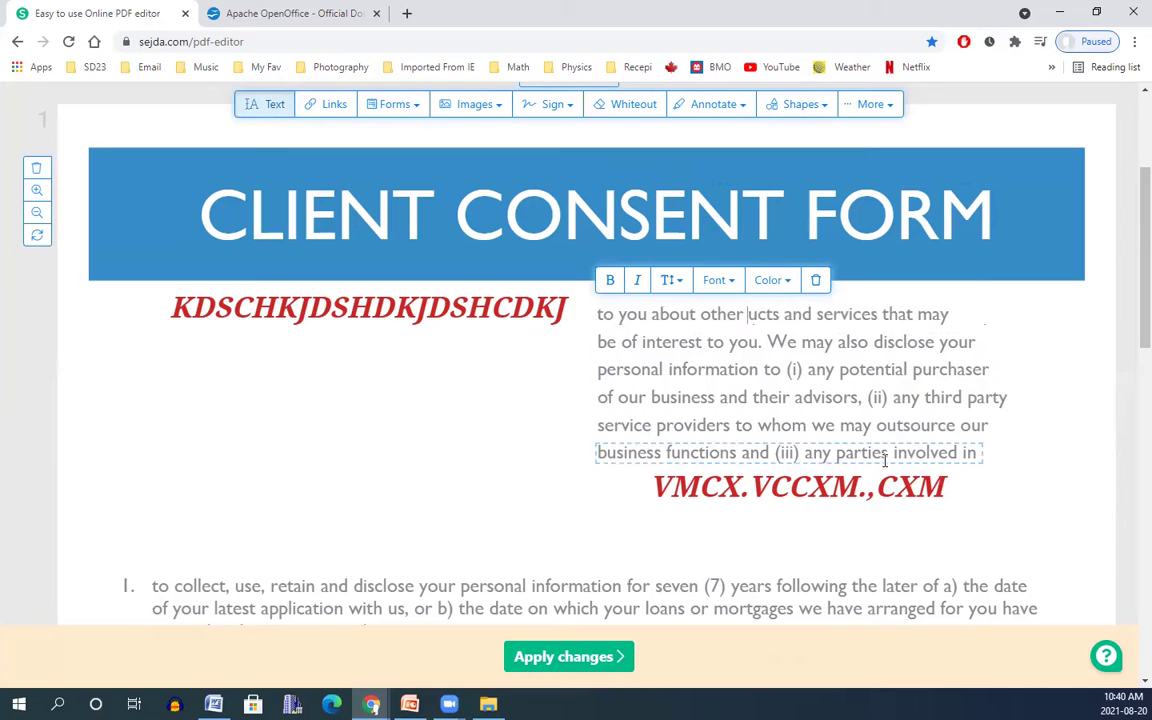
pyautogui.press('Delete')
pyautogui.press('Delete')
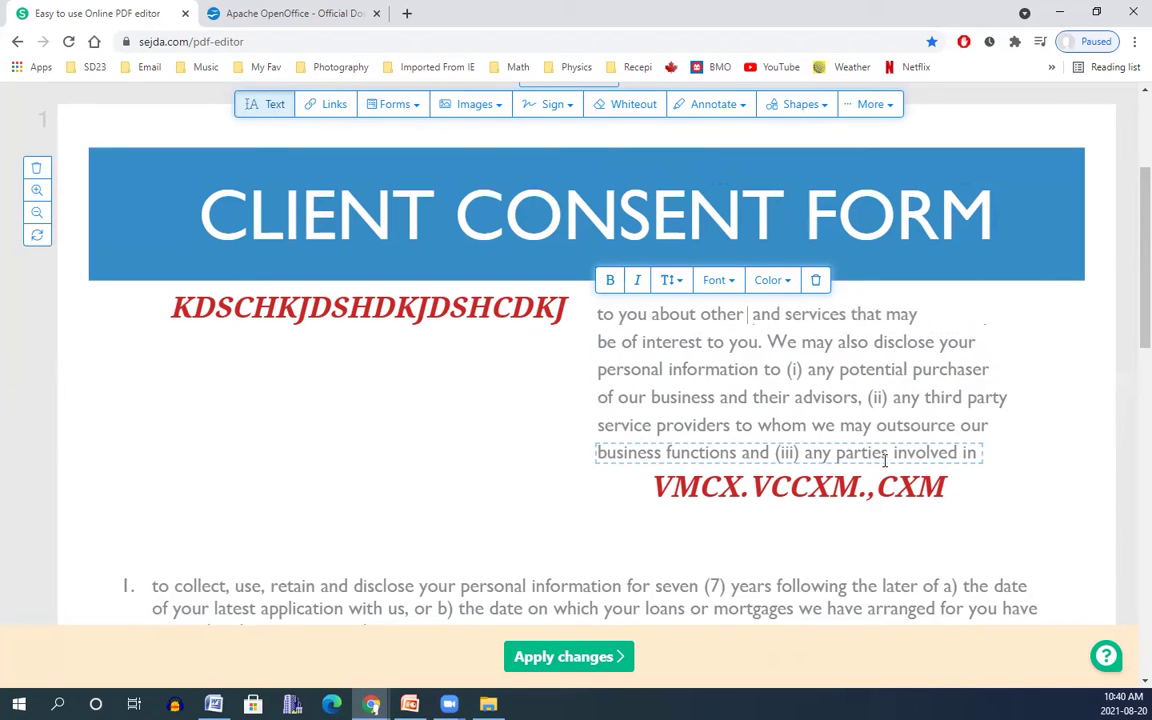
pyautogui.write('DJHDJHDJH')
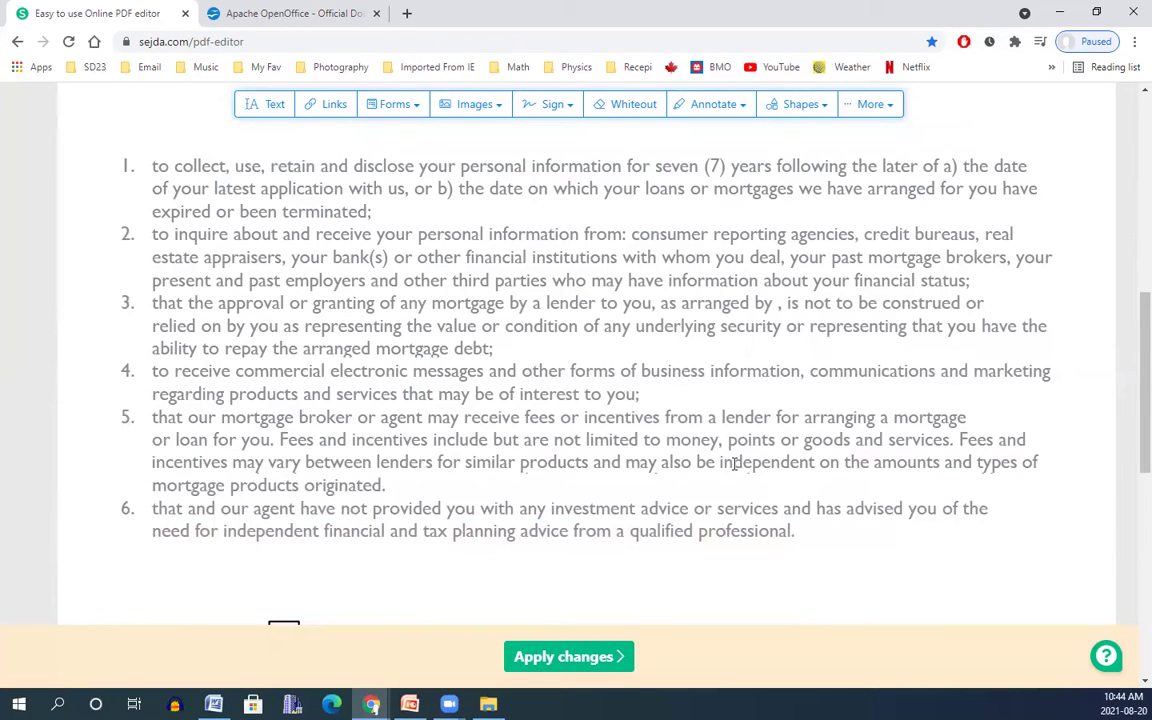
# Set up Find & Replace to search for 'independent' and replace it with 'dependent'.
pyautogui.click(880, 104)
pyautogui.click(818, 136)
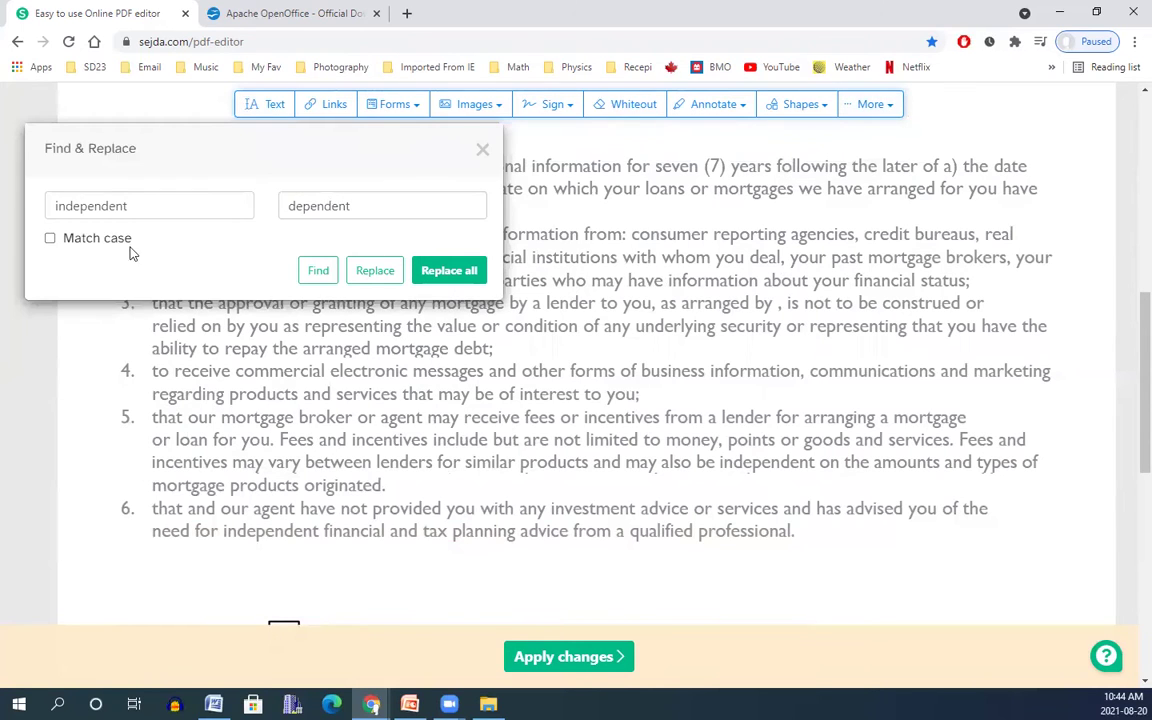
pyautogui.write('i')
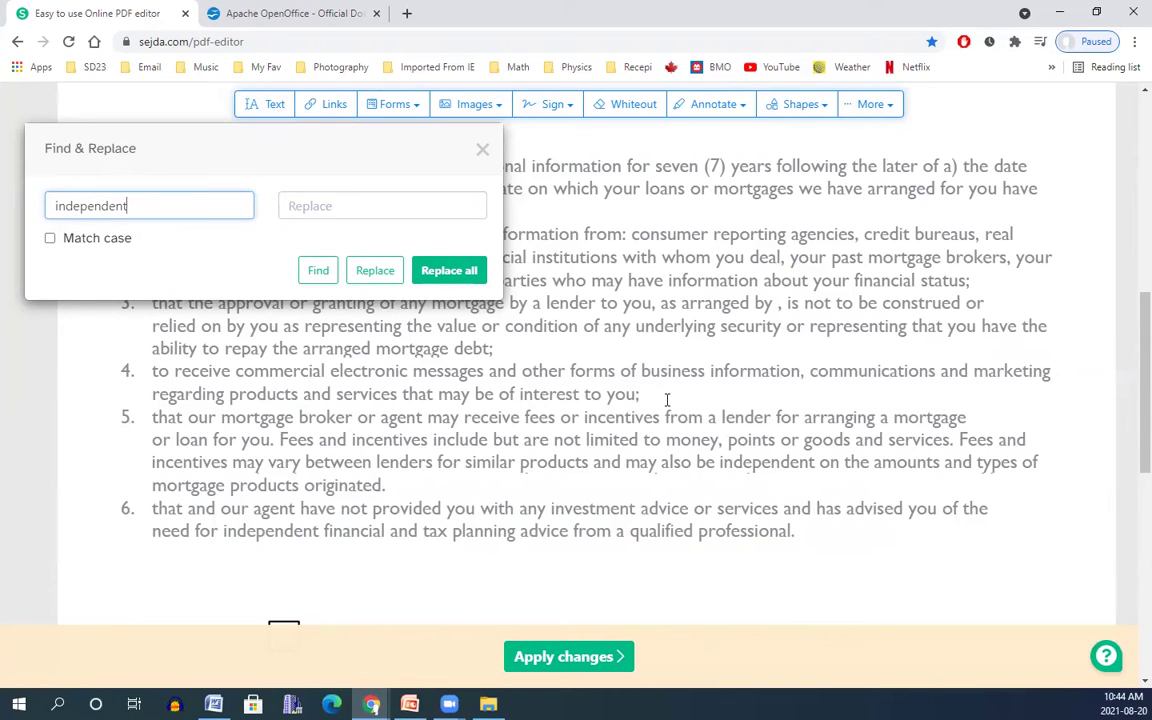
pyautogui.click(371, 205)
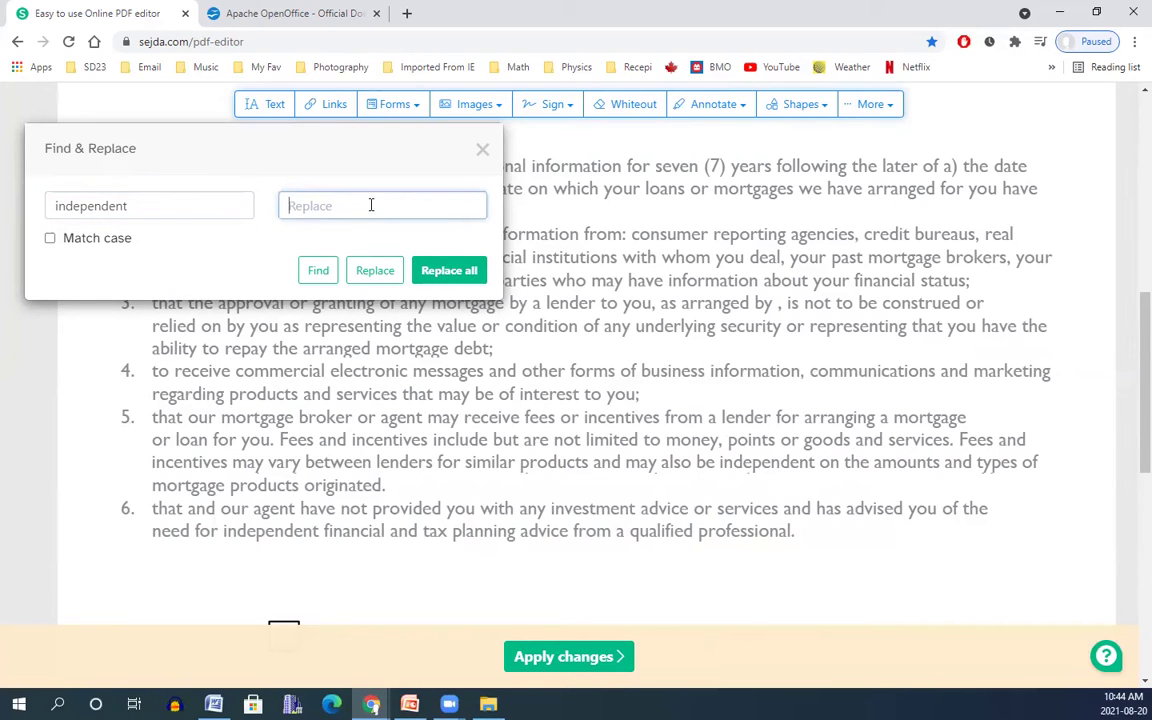
pyautogui.write('dependent')
# Replace both 'independent' matches in items 5 and 6 with 'dependent', then close the dialog.
pyautogui.click(316, 268)
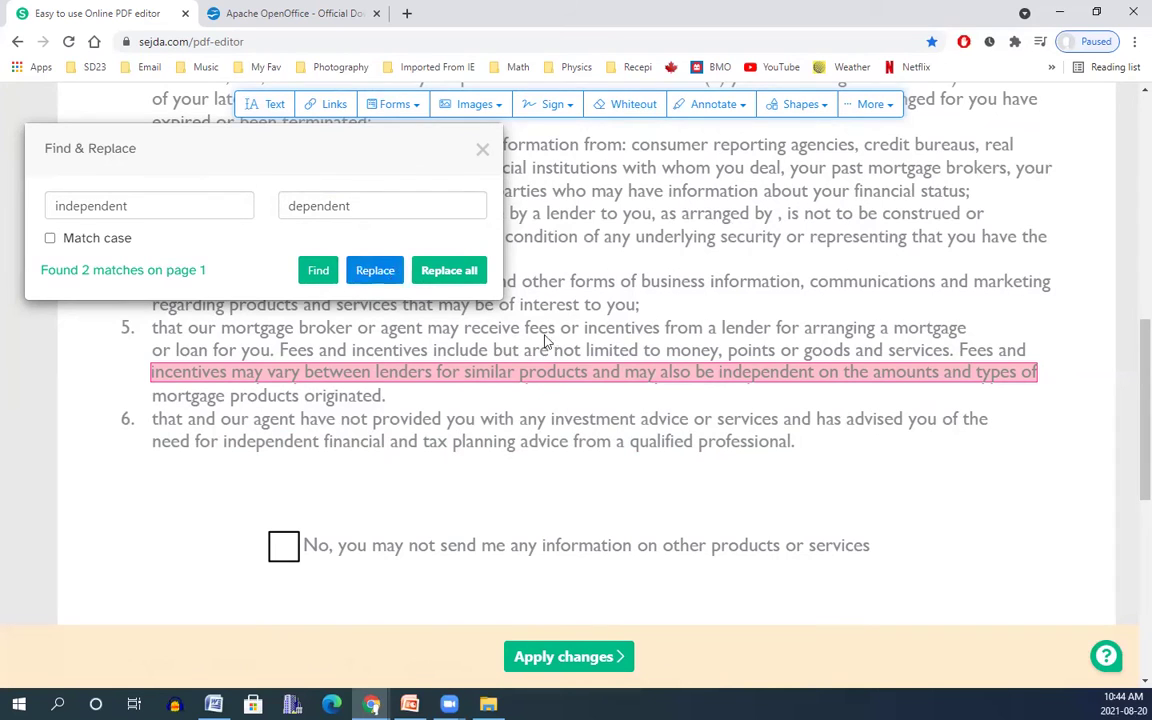
pyautogui.click(373, 270)
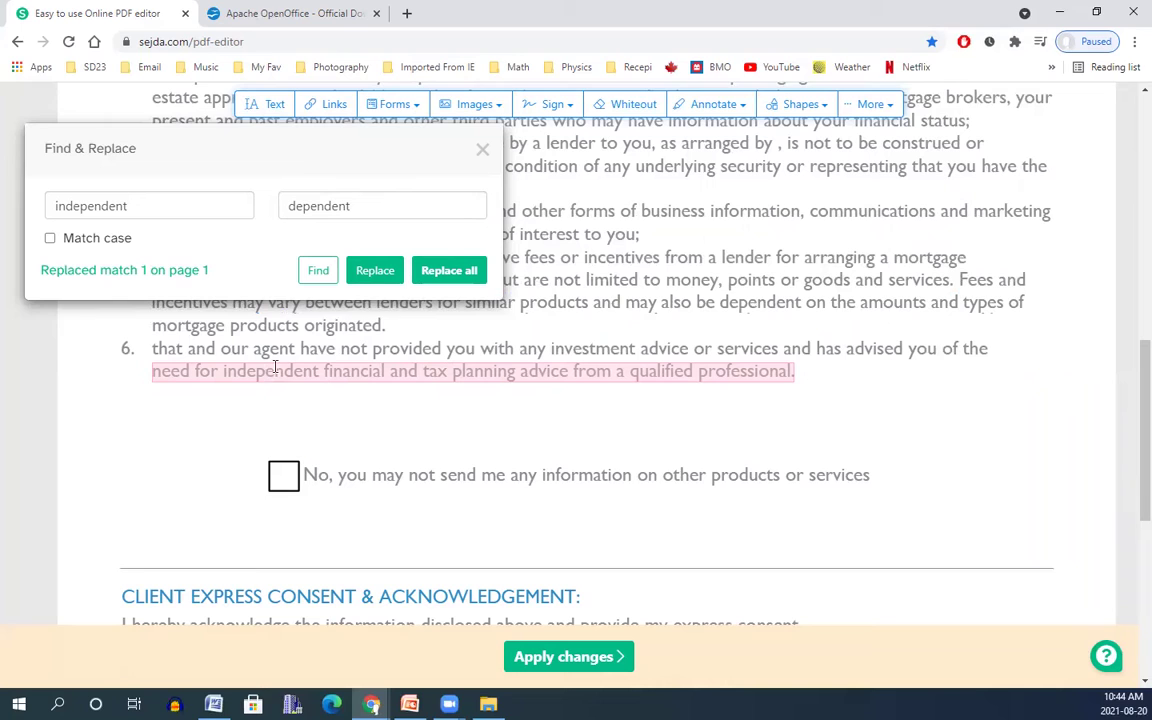
pyautogui.click(375, 270)
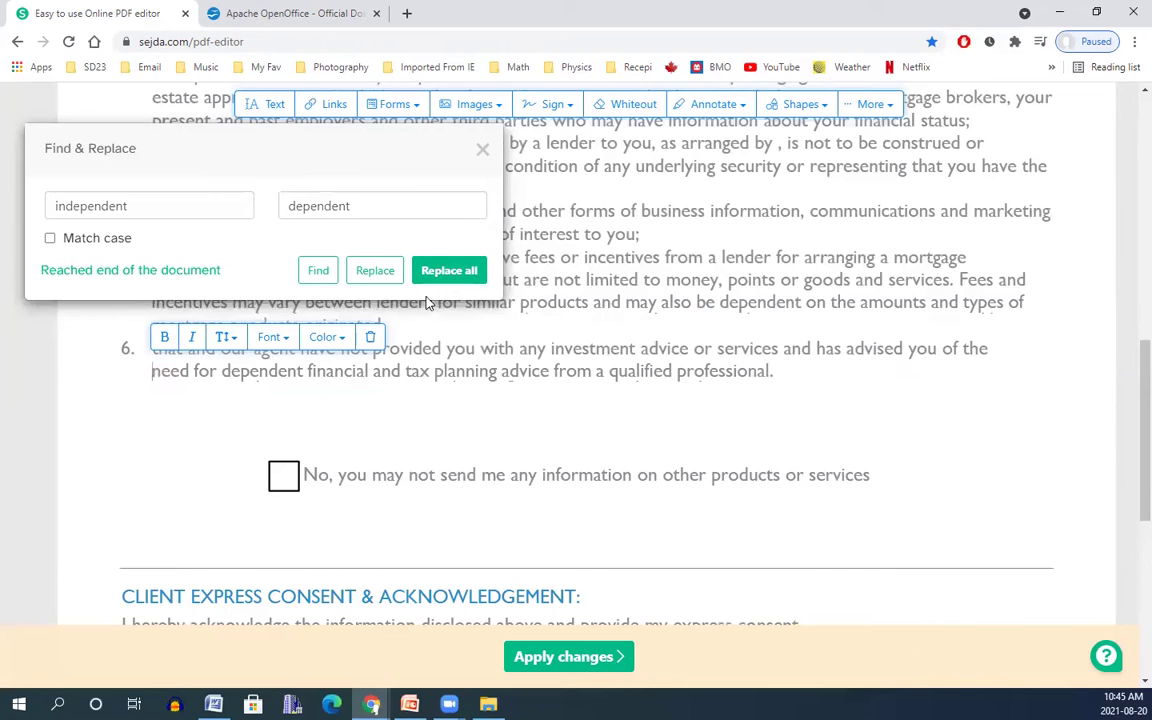
pyautogui.click(446, 270)
pyautogui.click(450, 270)
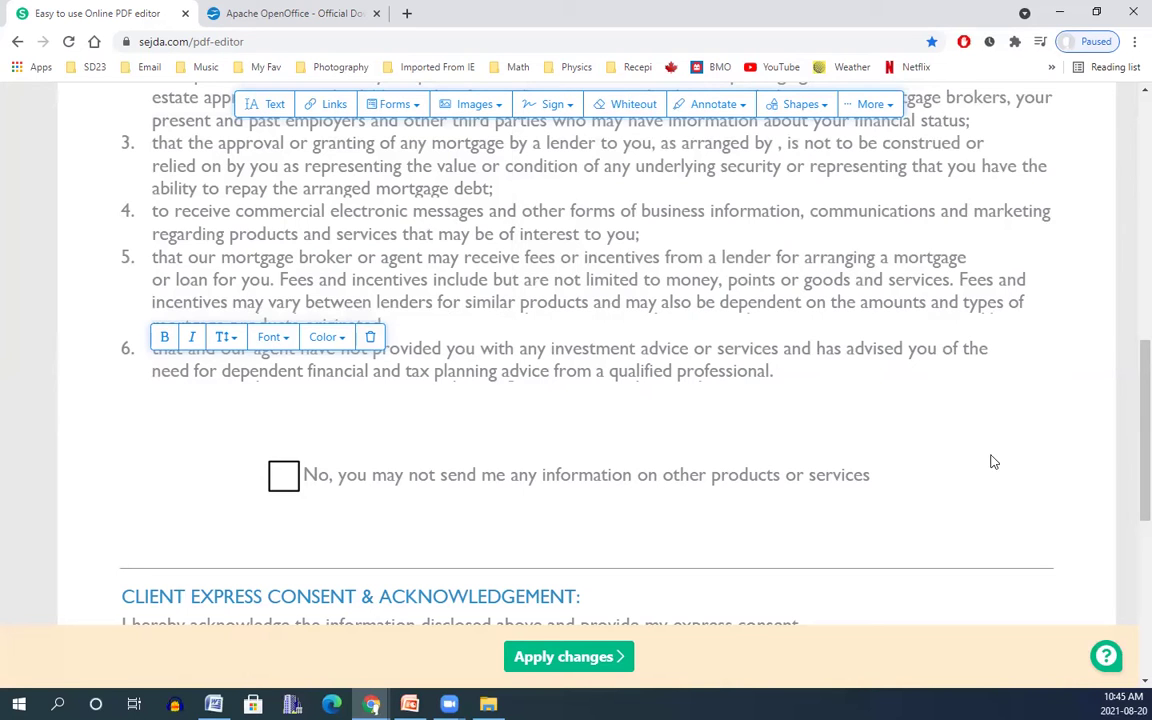
pyautogui.scroll(1, 1130, 404)
pyautogui.scroll(2, 1130, 380)
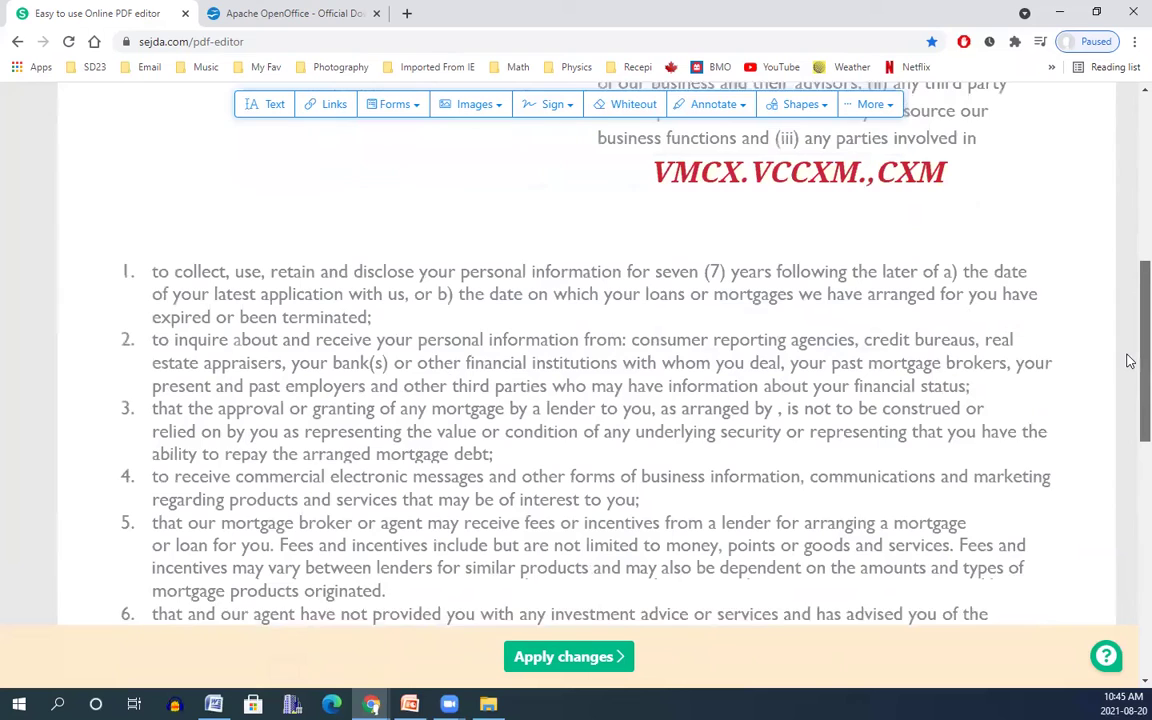
pyautogui.scroll(1, 1127, 350)
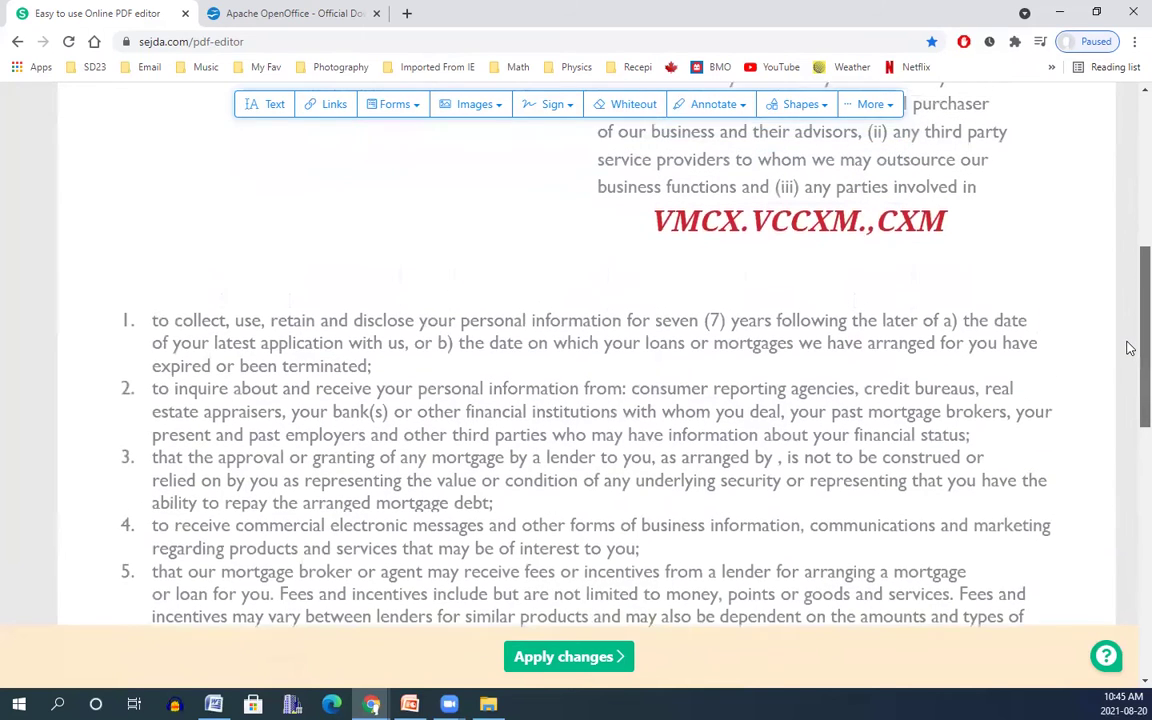
pyautogui.scroll(-2, 1131, 360)
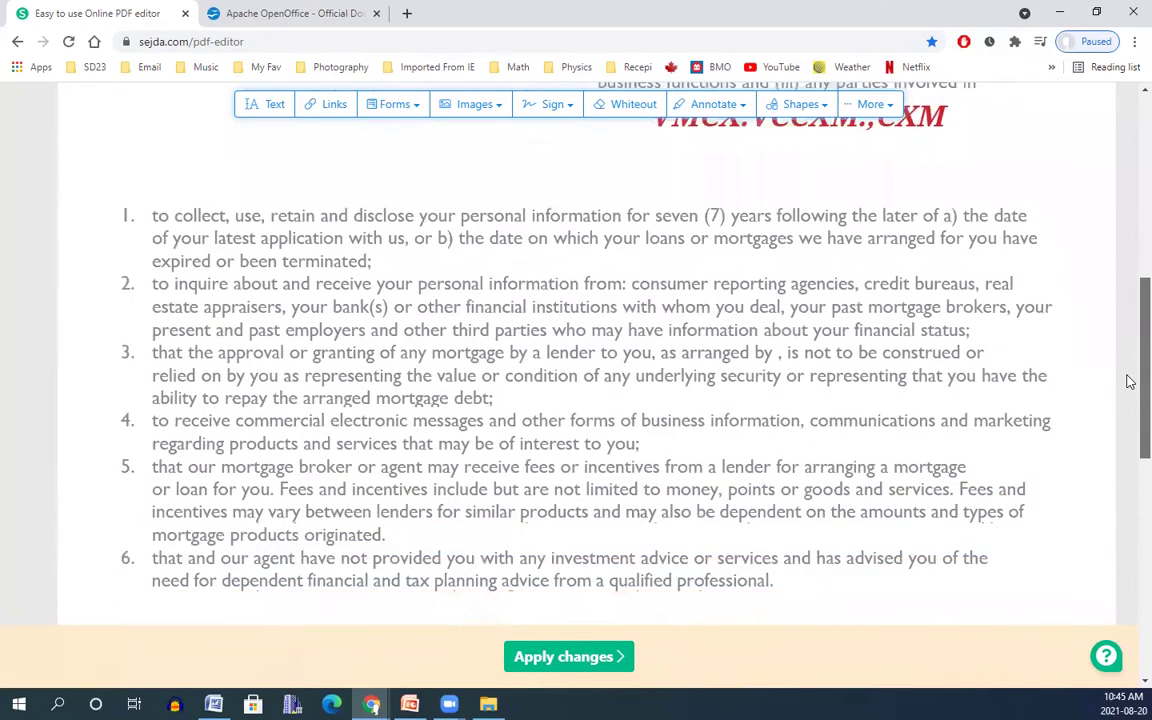
# Revert the latest 'need for dependent' edit from Undo history so item 6 says 'independent' again.
pyautogui.scroll(1, 1127, 372)
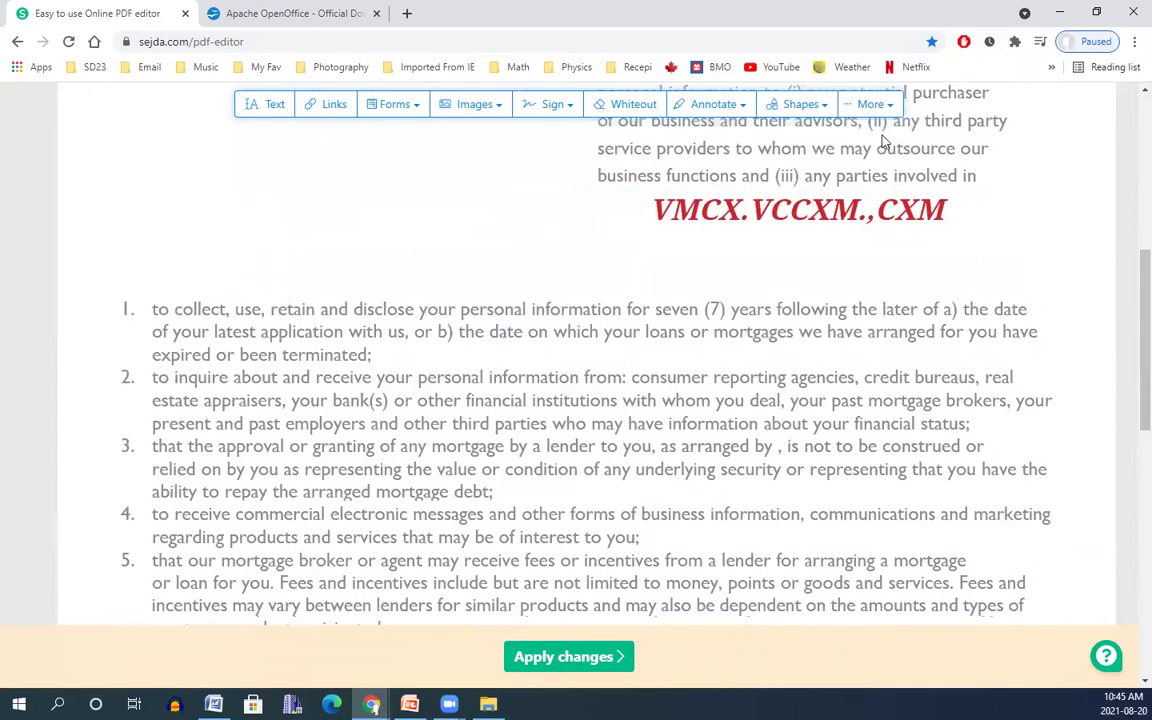
pyautogui.click(884, 105)
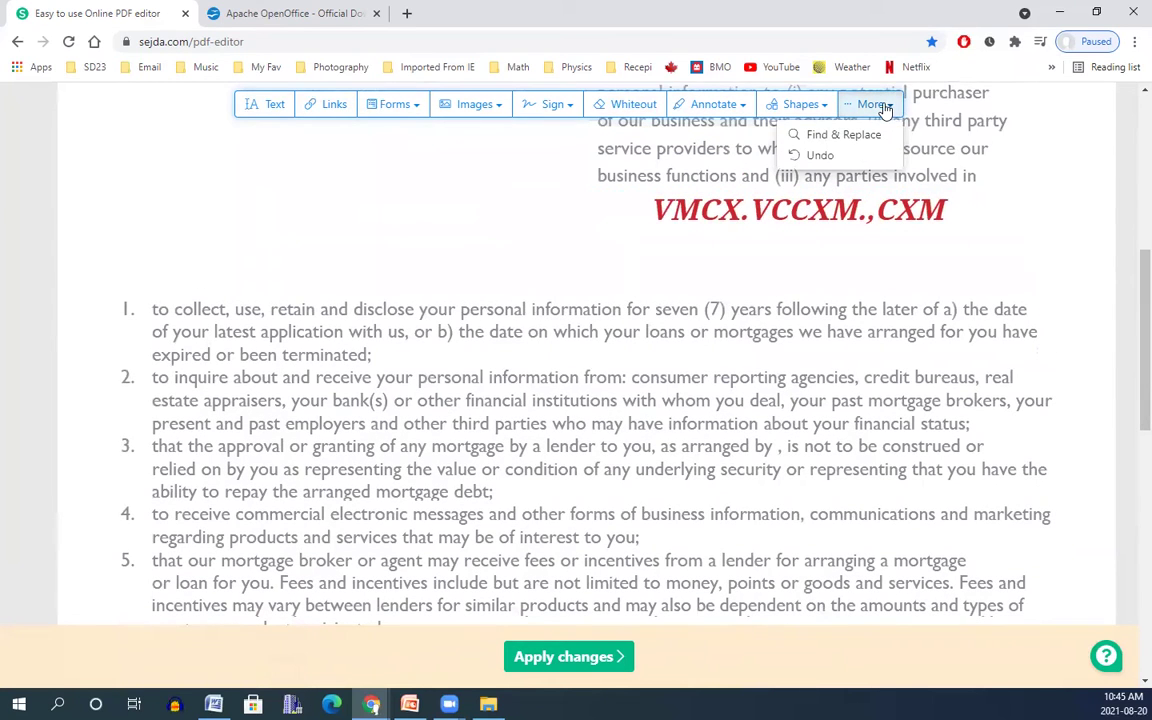
pyautogui.click(820, 155)
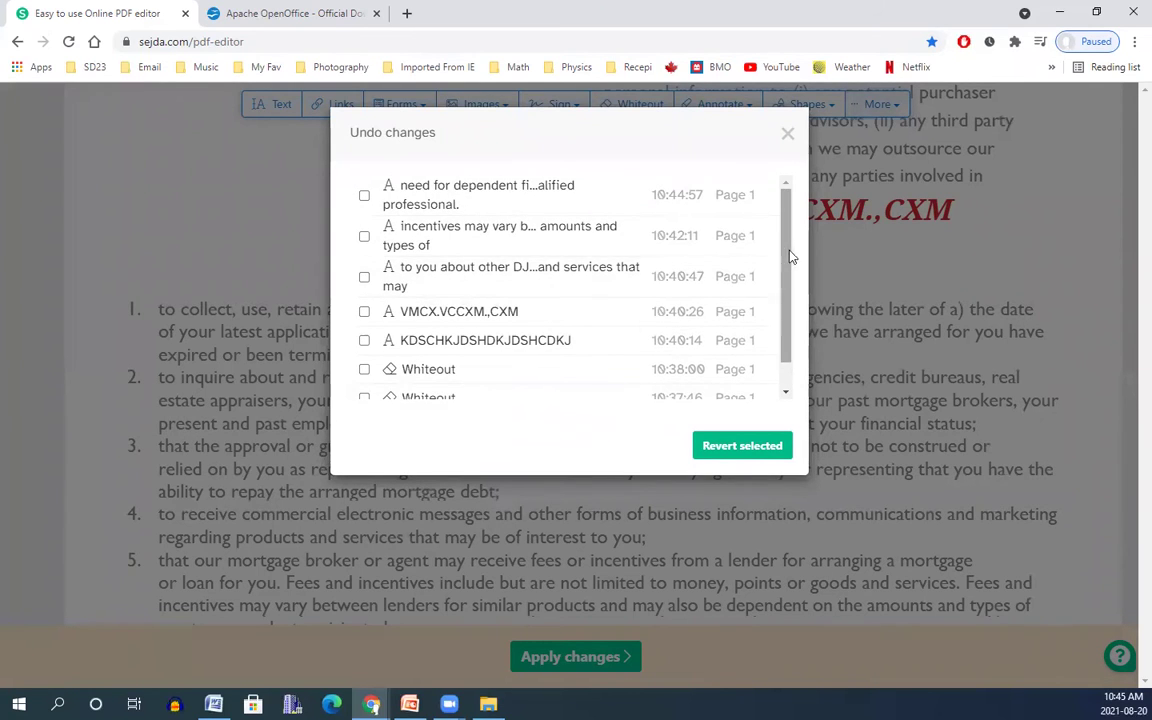
pyautogui.moveTo(790, 257); pyautogui.dragTo(800, 372)
pyautogui.moveTo(814, 271); pyautogui.dragTo(775, 385)
pyautogui.scroll(1, 797, 210)
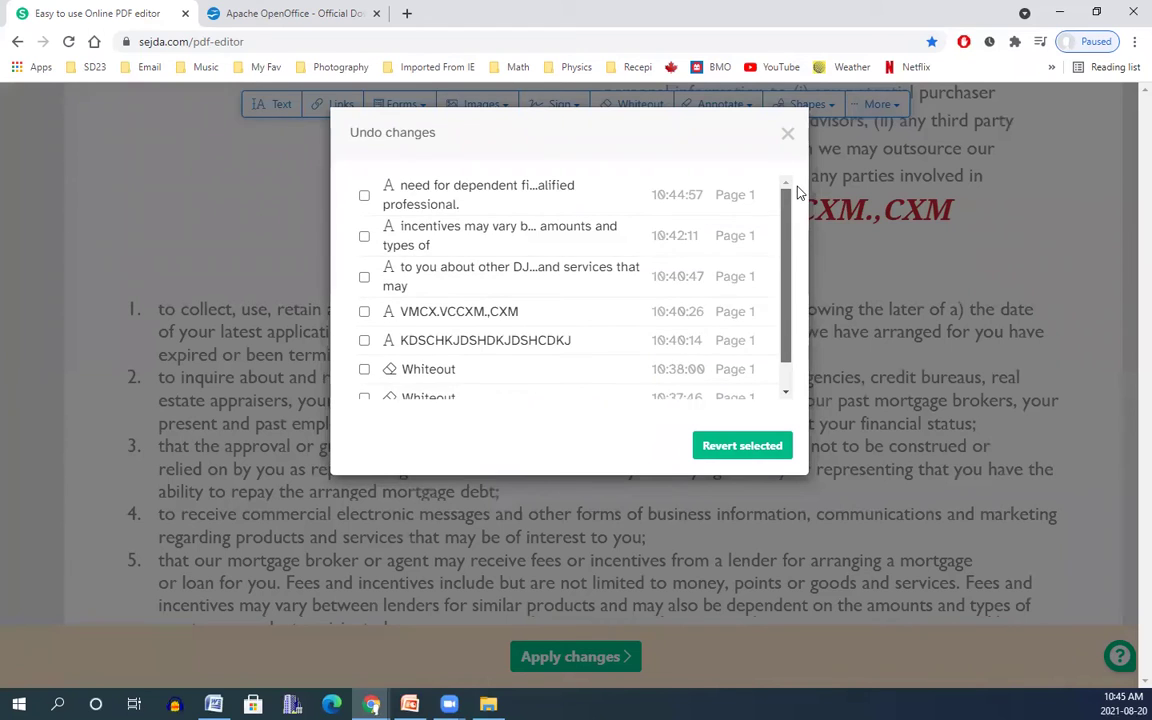
pyautogui.moveTo(800, 195); pyautogui.dragTo(818, 175)
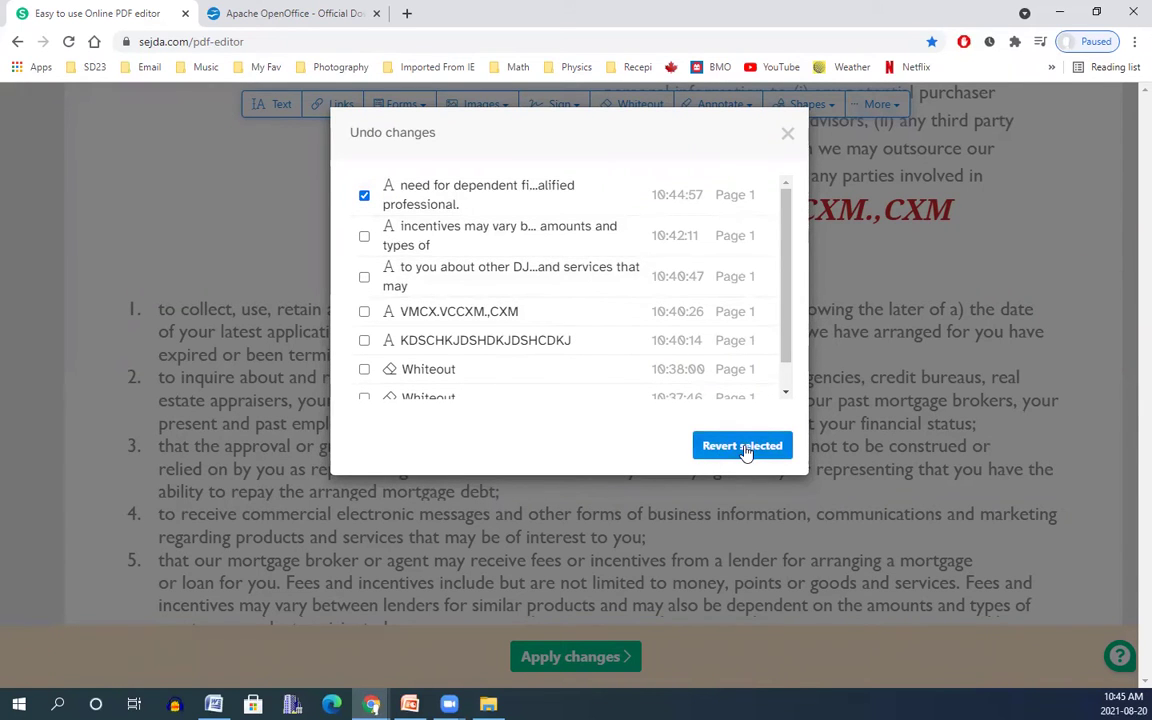
pyautogui.click(746, 445)
pyautogui.scroll(-3, 741, 455)
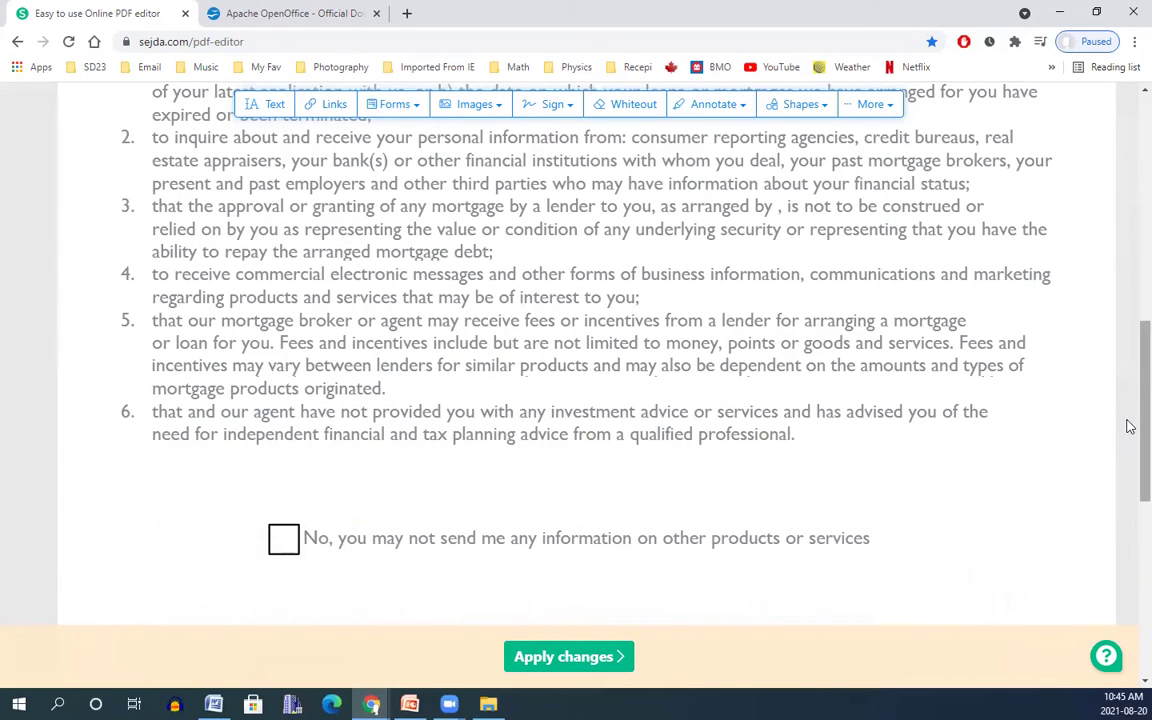
pyautogui.moveTo(1131, 406); pyautogui.dragTo(1128, 254)
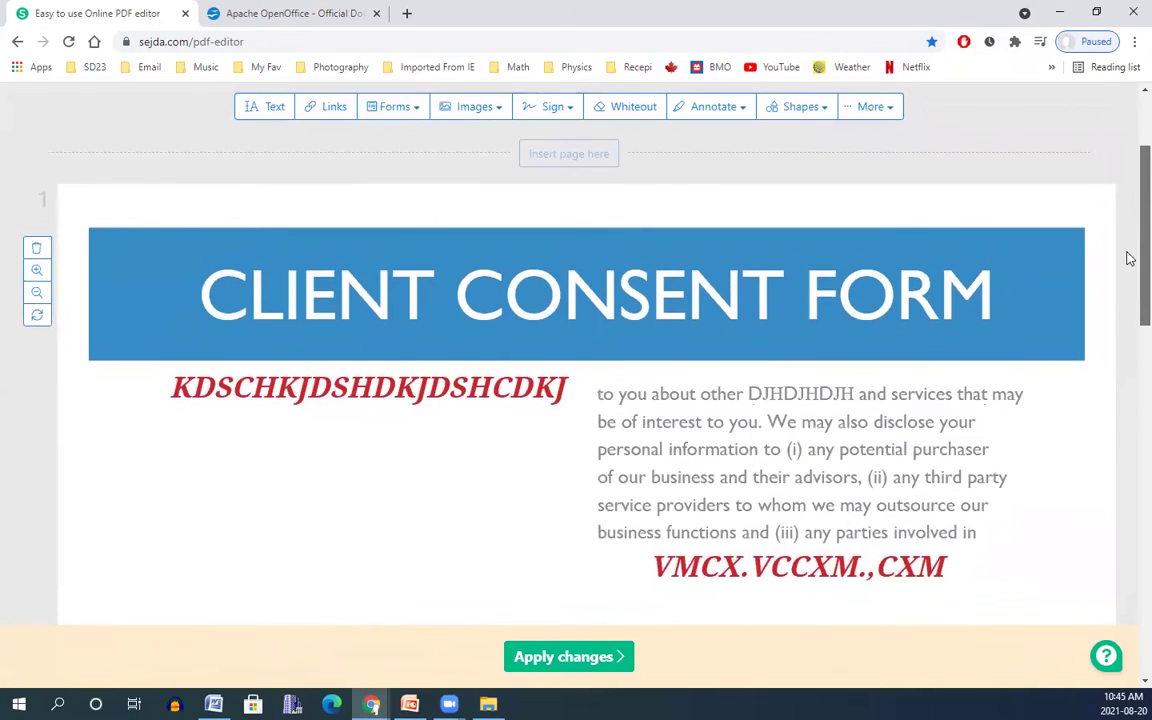
# Draw a small ellipse near the top right of the CLIENT CONSENT FORM banner.
pyautogui.click(818, 108)
pyautogui.click(800, 137)
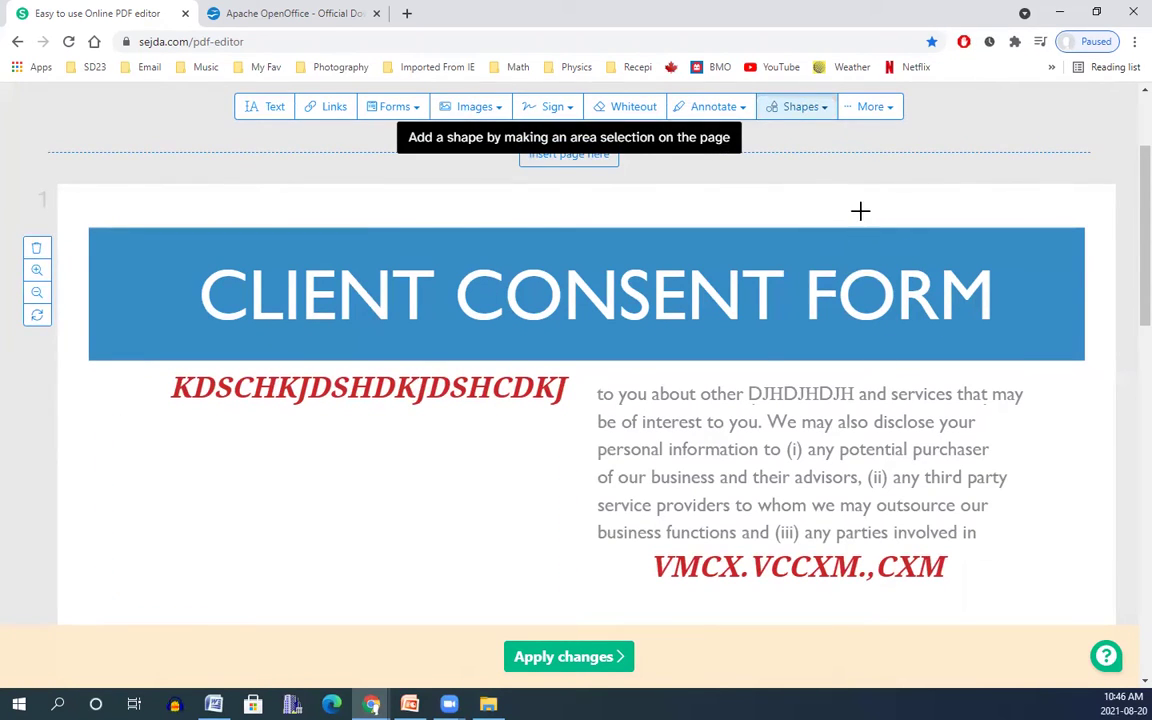
pyautogui.moveTo(849, 212); pyautogui.dragTo(899, 193)
# Highlight 'business function' in the right-hand paragraph in red.
pyautogui.scroll(-2, 900, 419)
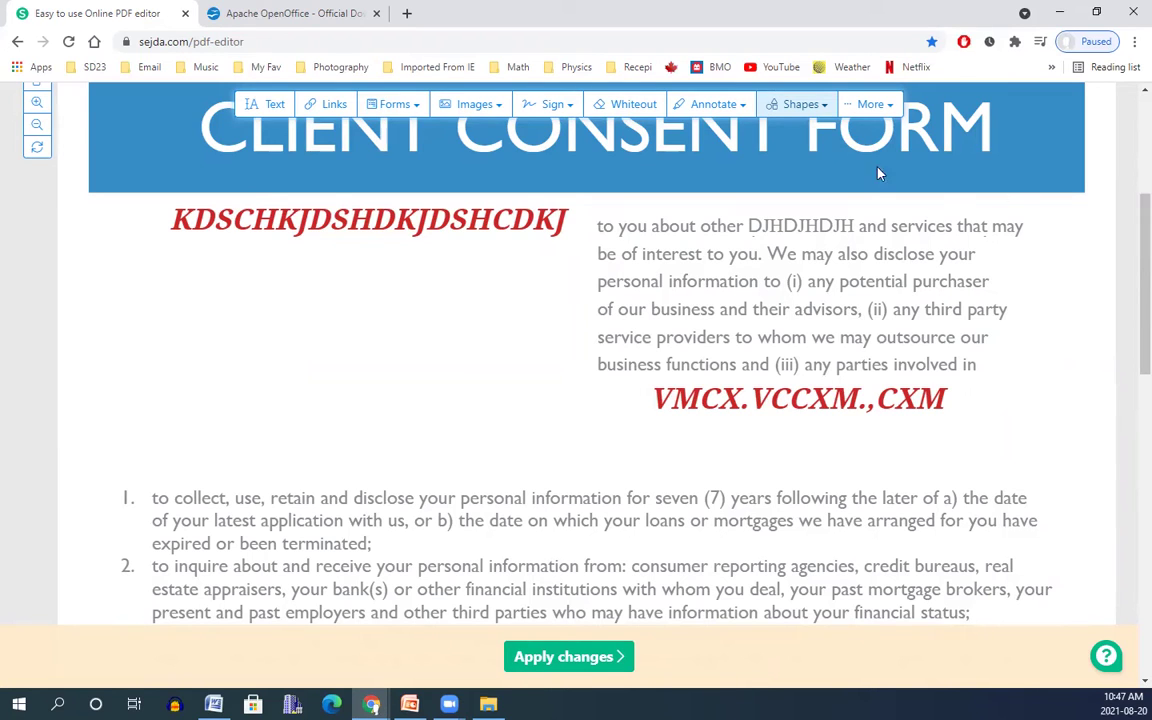
pyautogui.click(716, 105)
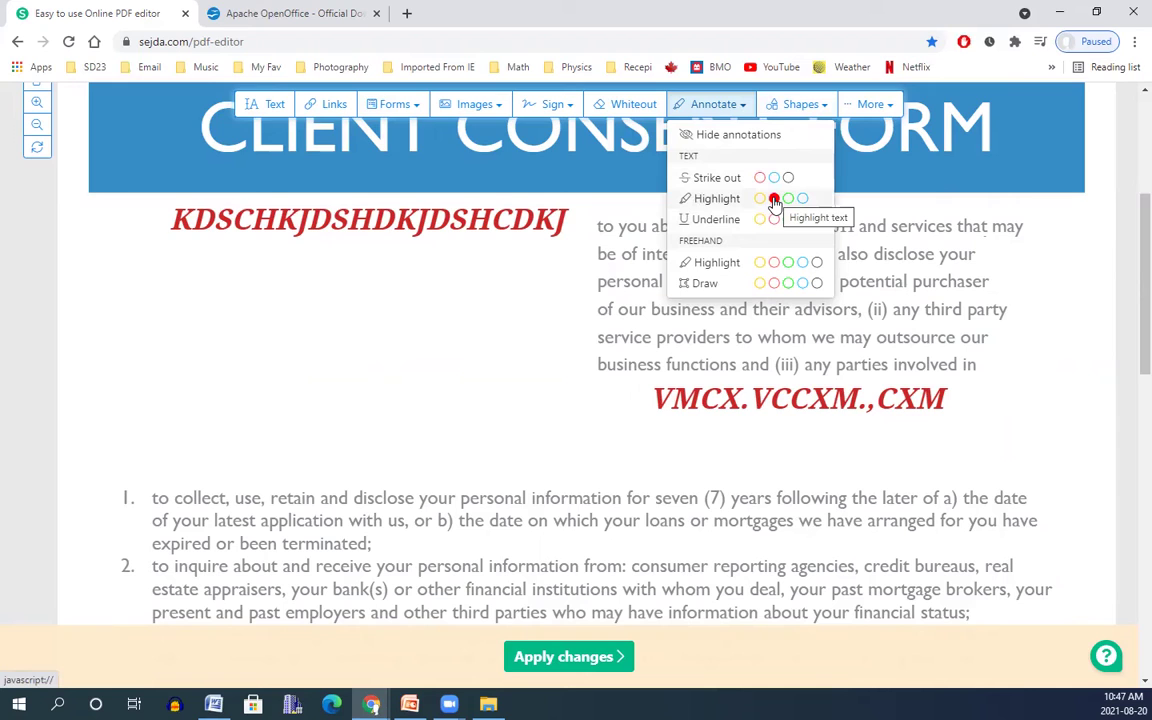
pyautogui.click(775, 200)
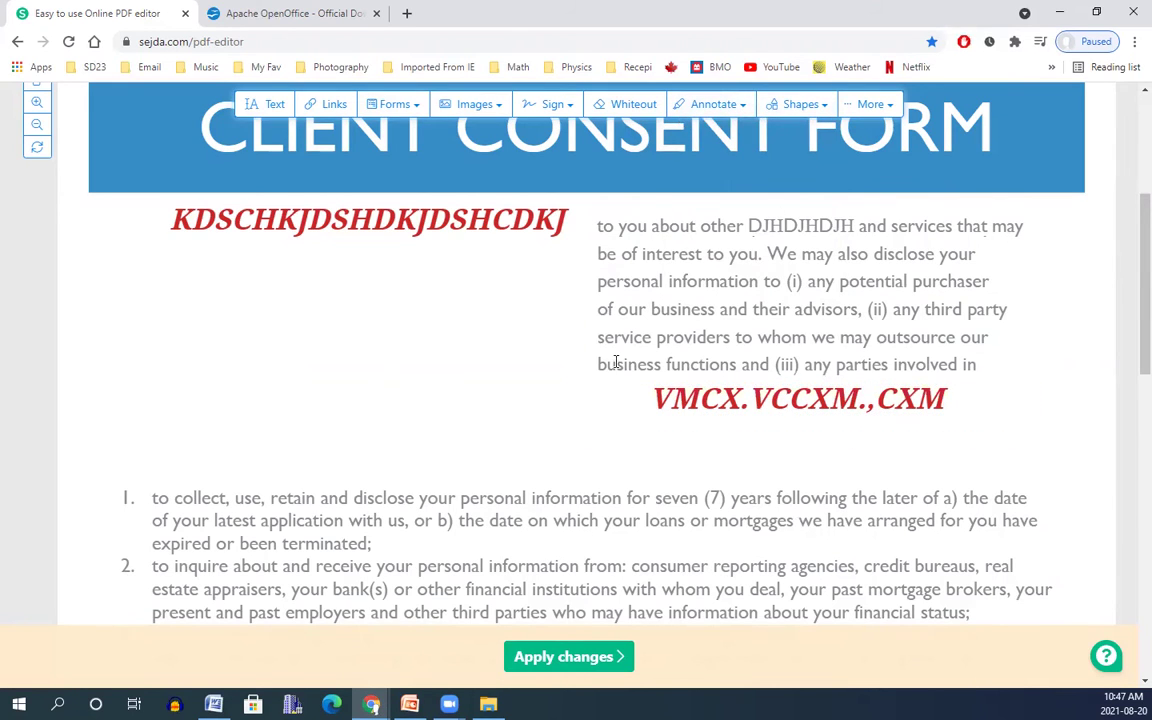
pyautogui.moveTo(598, 365); pyautogui.dragTo(739, 371)
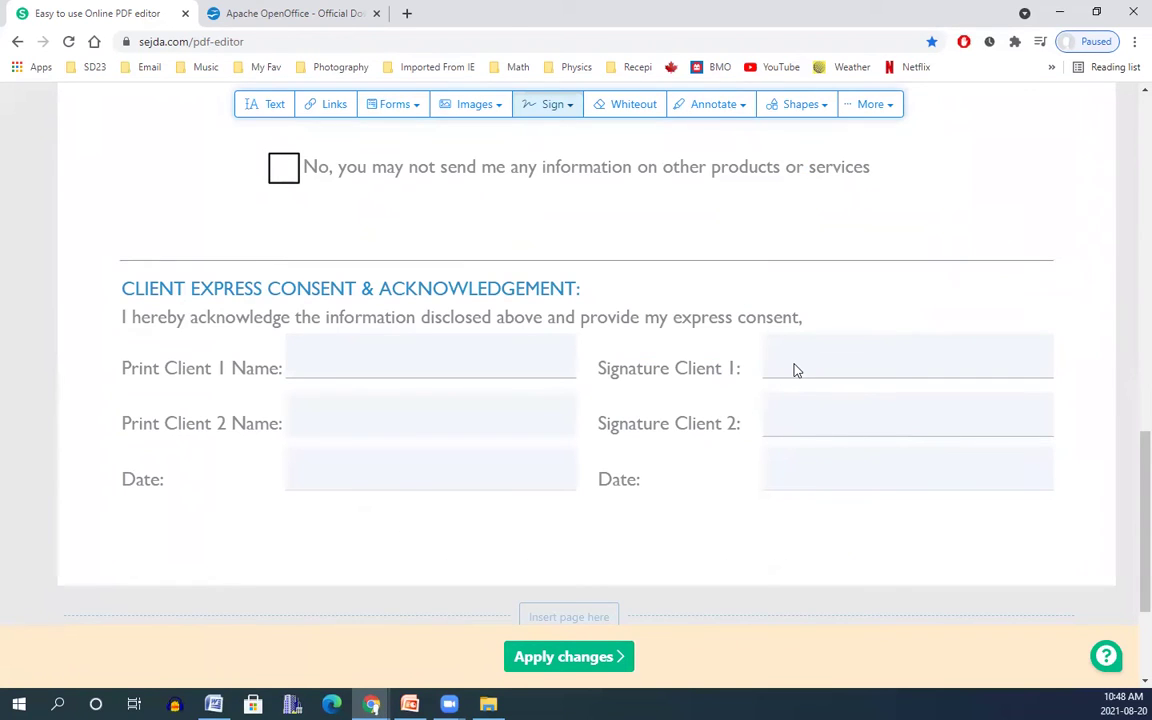
# Create a typed signature of the client's name and place it in Signature Client 1.
pyautogui.click(563, 112)
pyautogui.click(617, 155)
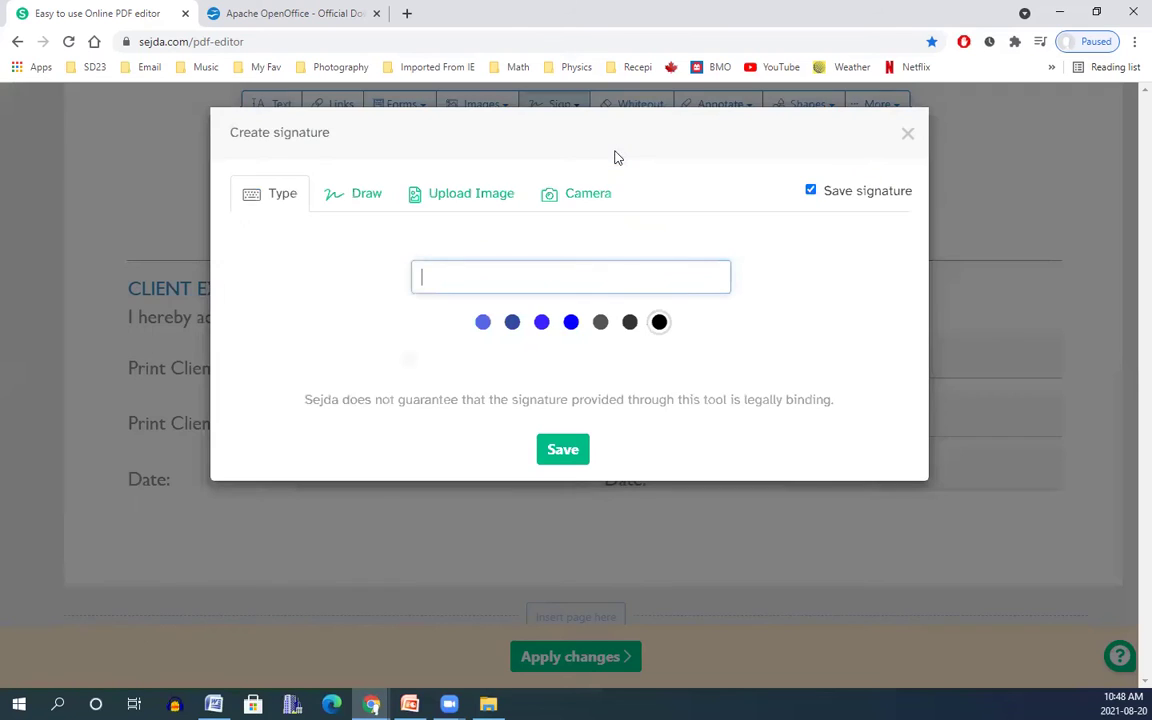
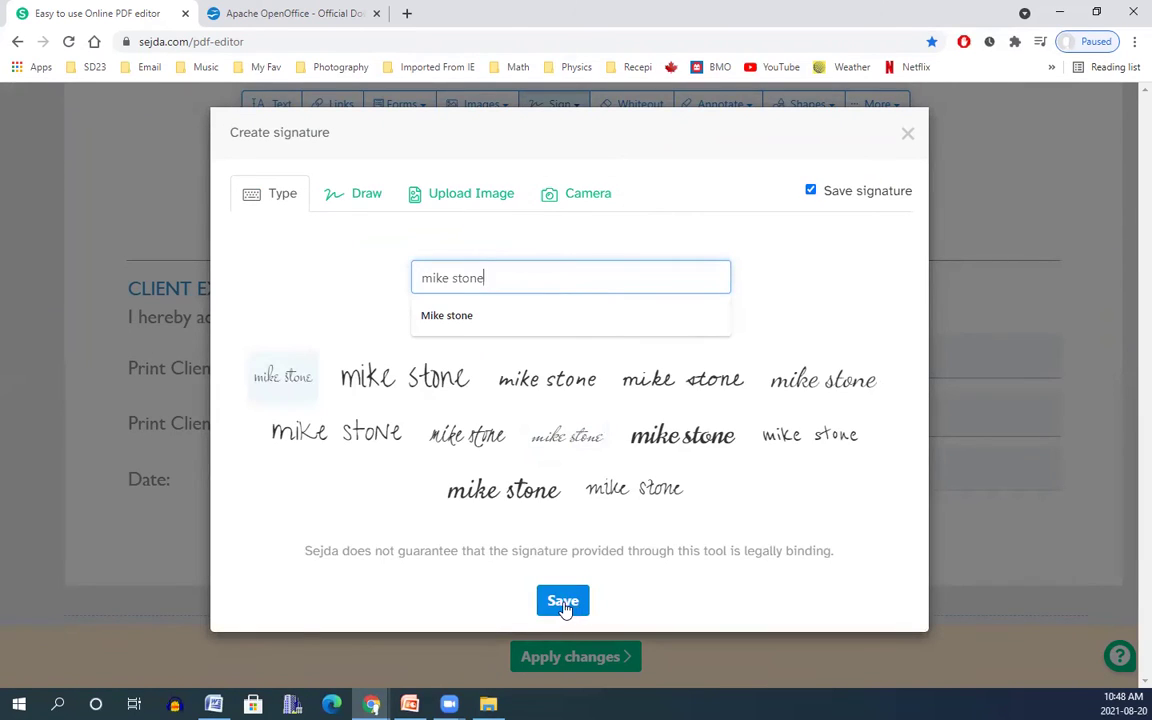
pyautogui.click(561, 594)
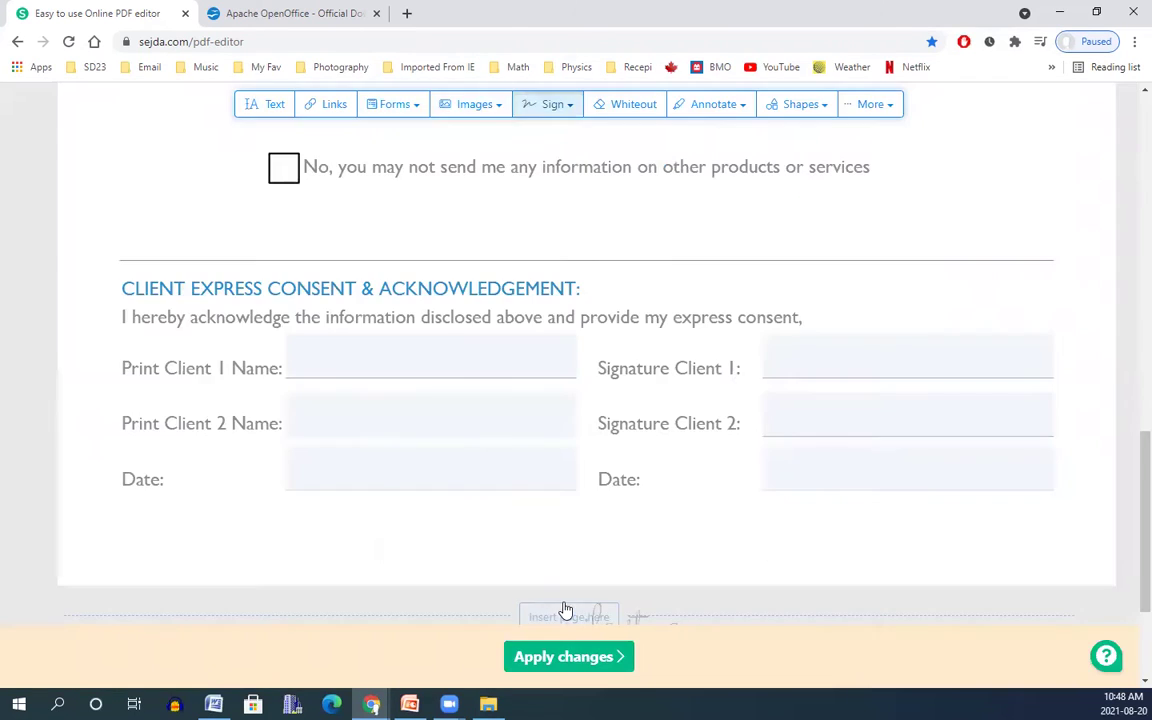
pyautogui.click(820, 345)
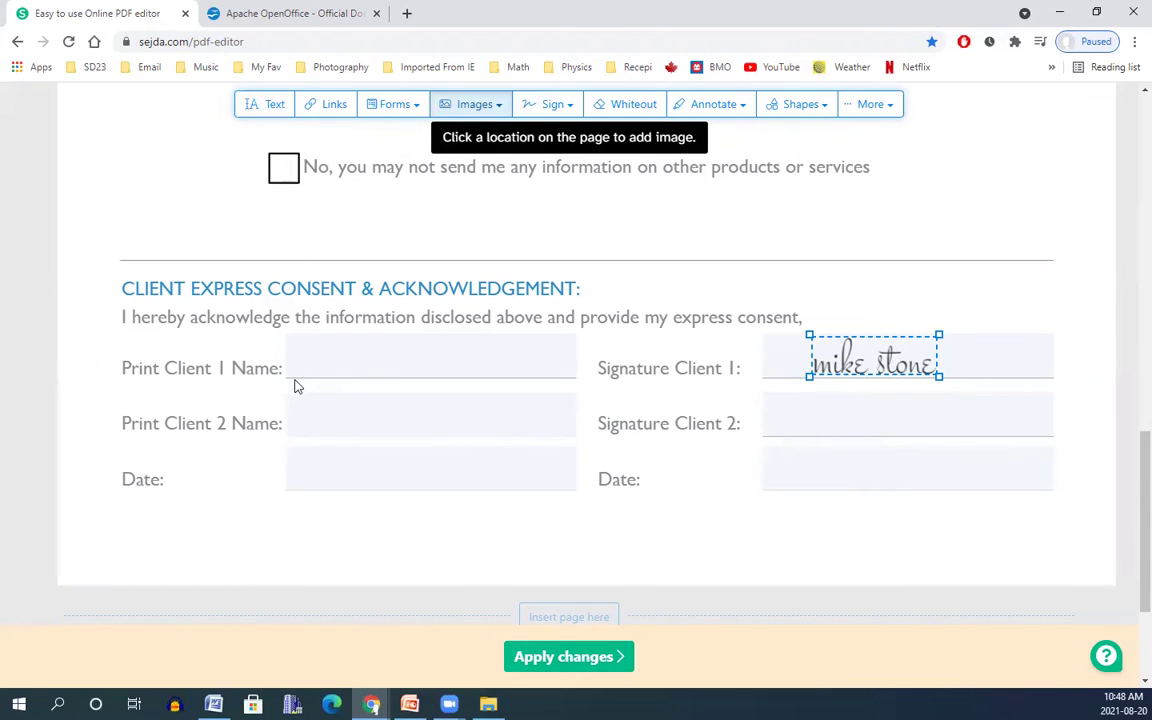
pyautogui.click(266, 104)
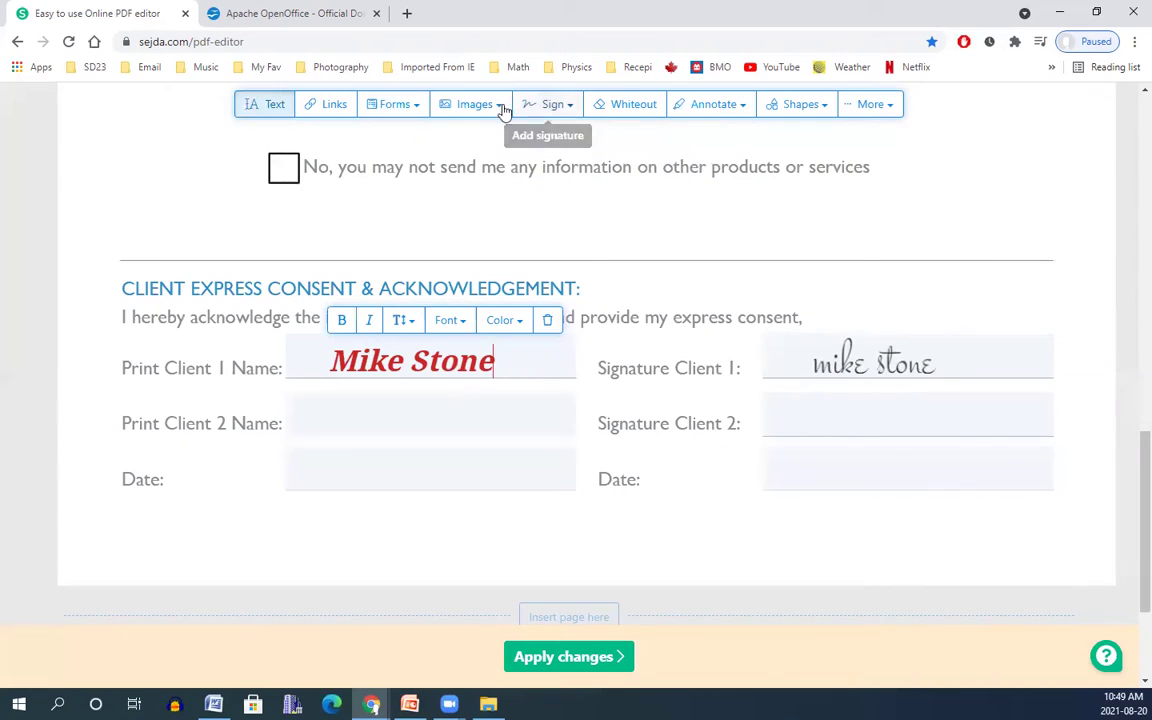
pyautogui.moveTo(972, 377)
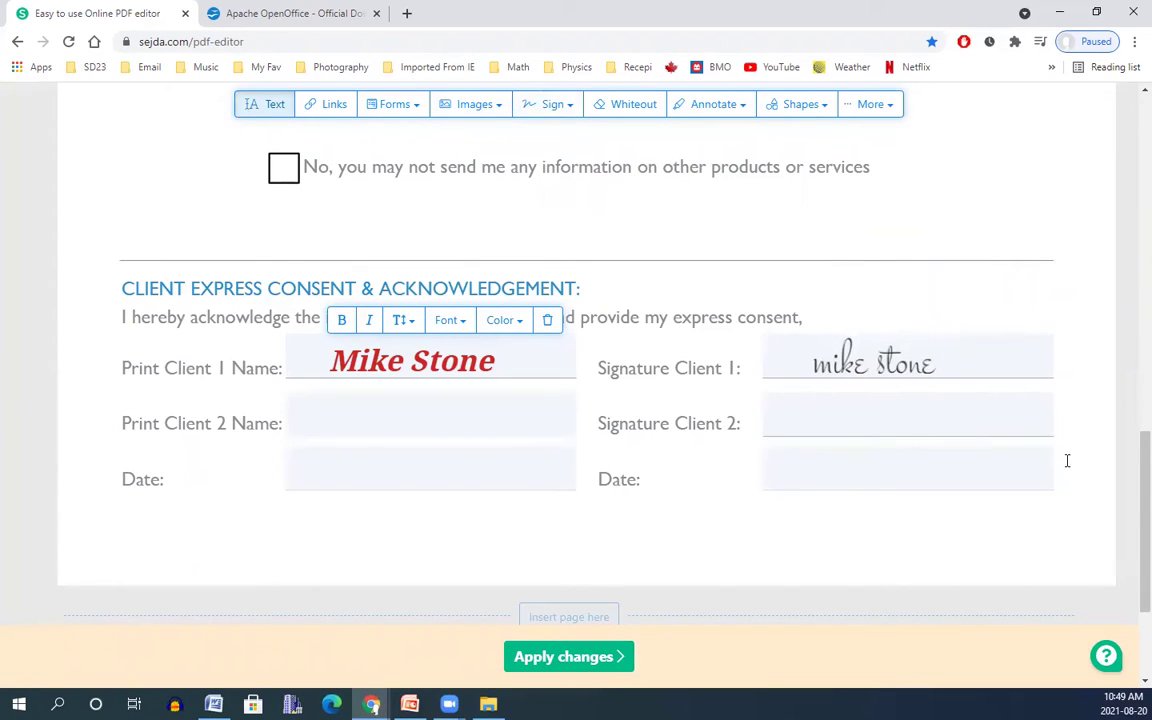
# Delete the saved signature image and place a resized 'upgrade' image on Signature Client 2.
pyautogui.click(492, 108)
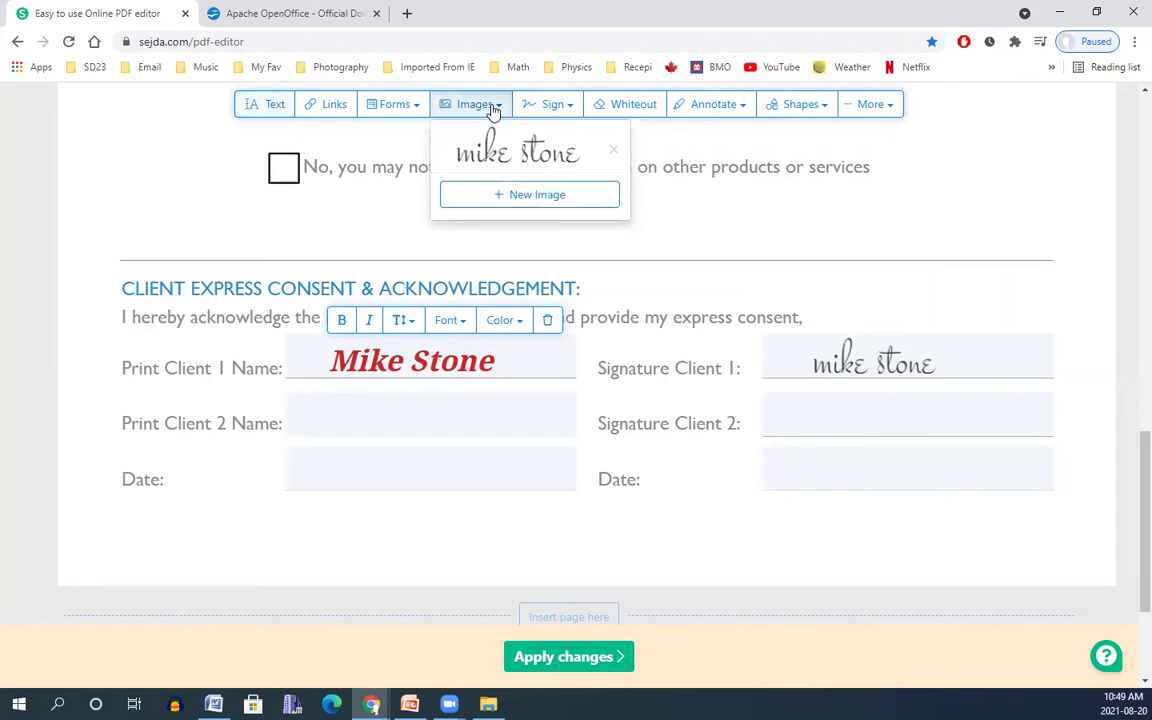
pyautogui.click(611, 155)
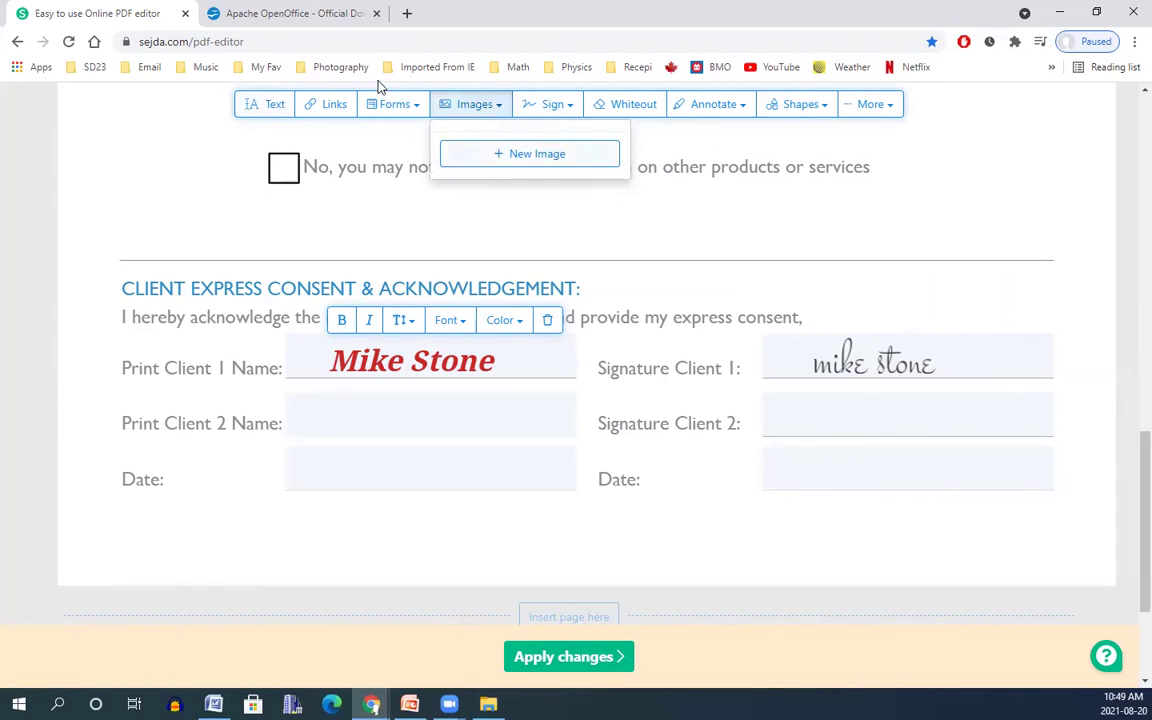
pyautogui.click(535, 157)
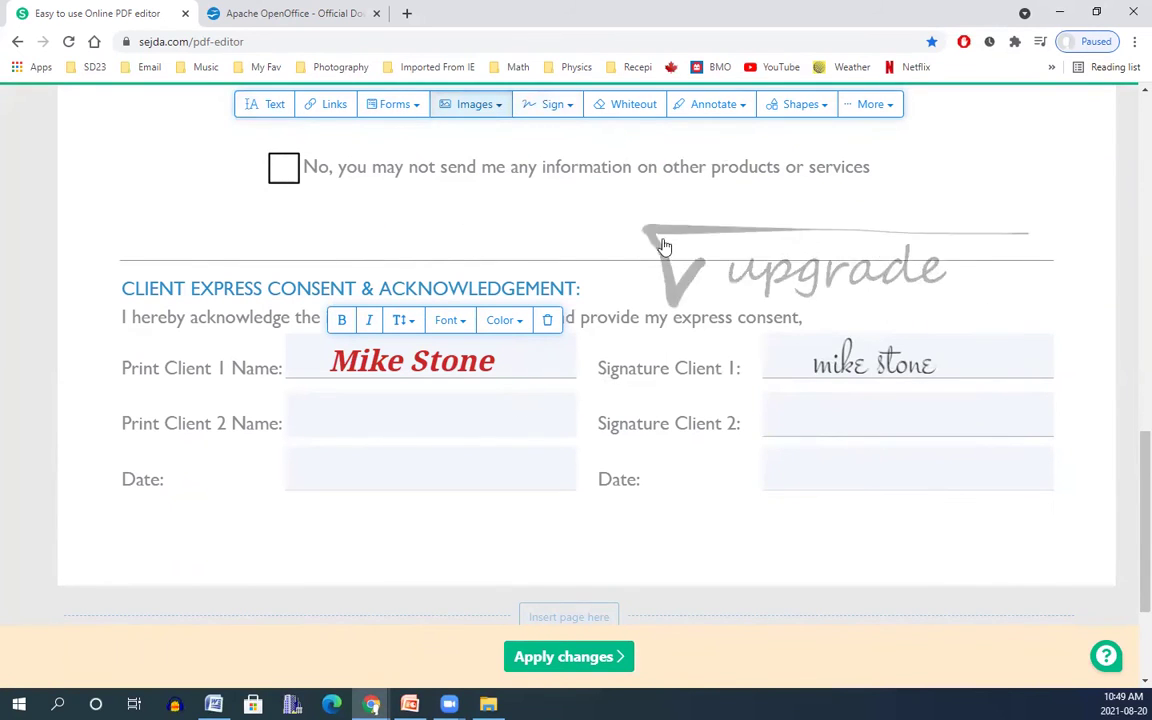
pyautogui.click(740, 366)
pyautogui.moveTo(587, 506); pyautogui.dragTo(808, 428)
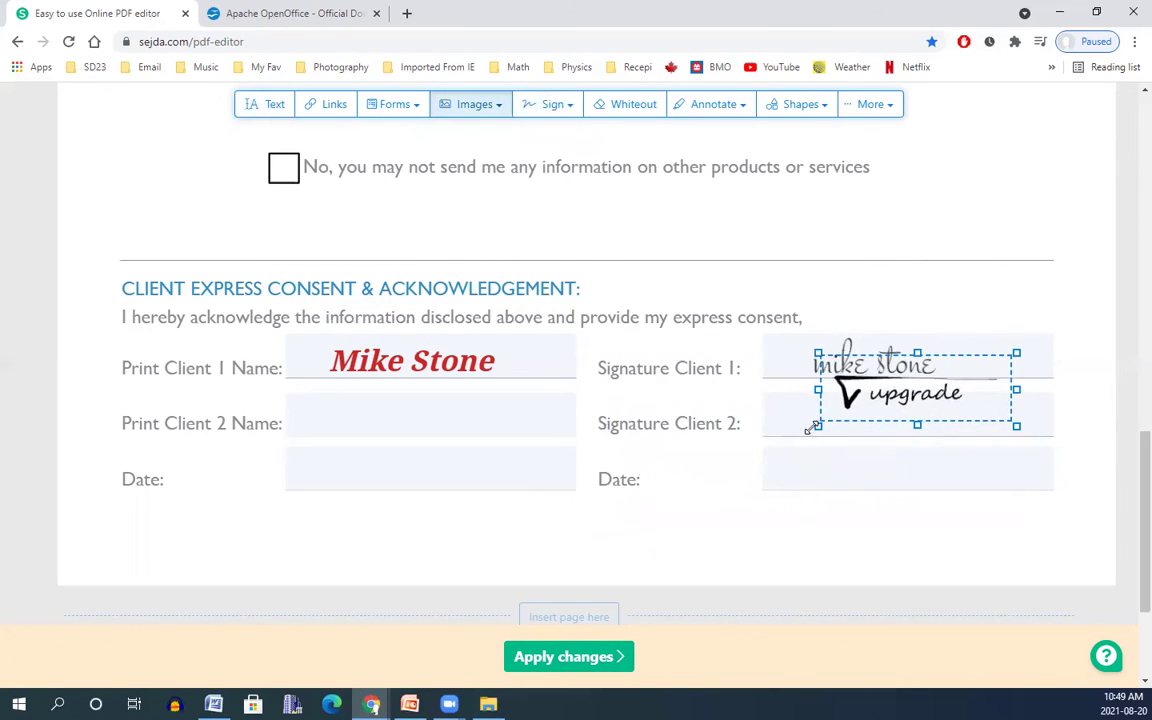
pyautogui.moveTo(956, 364)
pyautogui.mouseDown()
pyautogui.moveTo(959, 393)
pyautogui.moveTo(933, 388)
pyautogui.mouseUp()
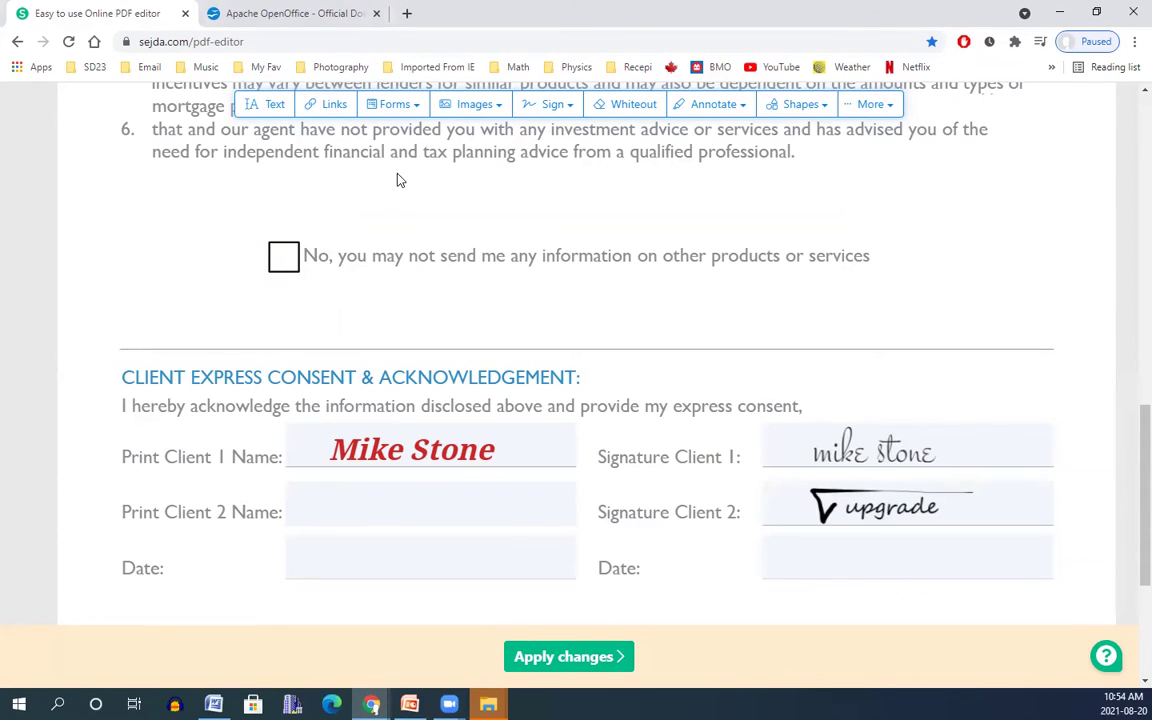
# Put an X mark in the No checkbox.
pyautogui.click(411, 107)
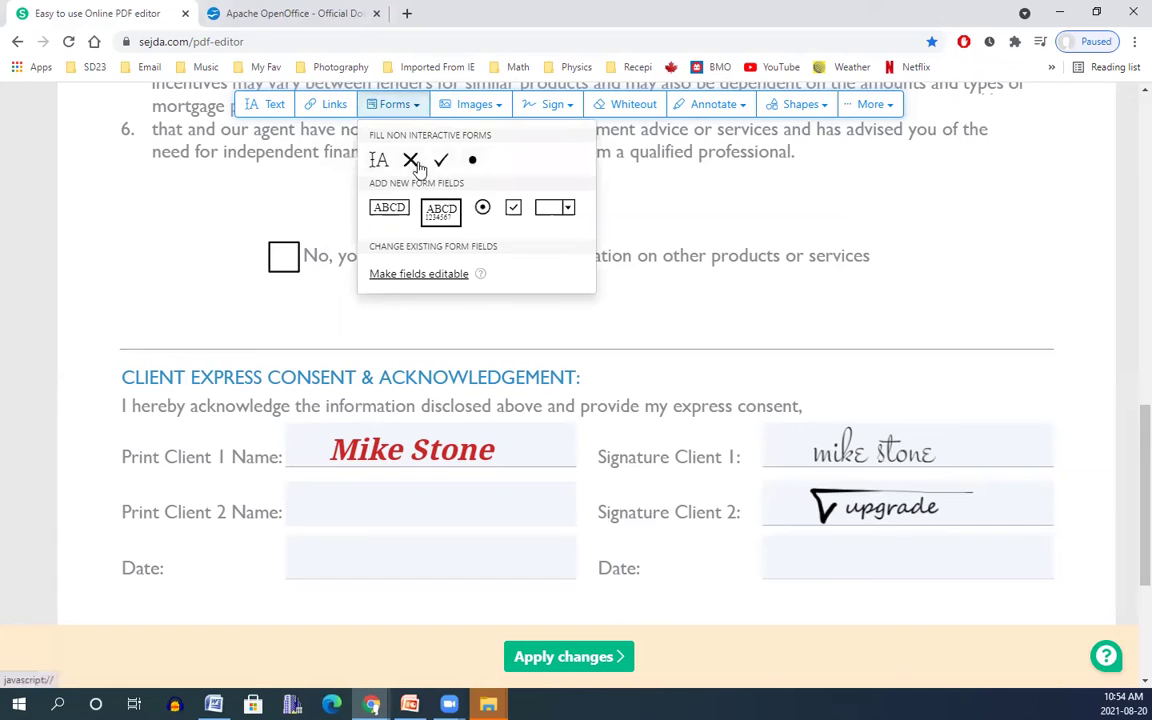
pyautogui.click(411, 162)
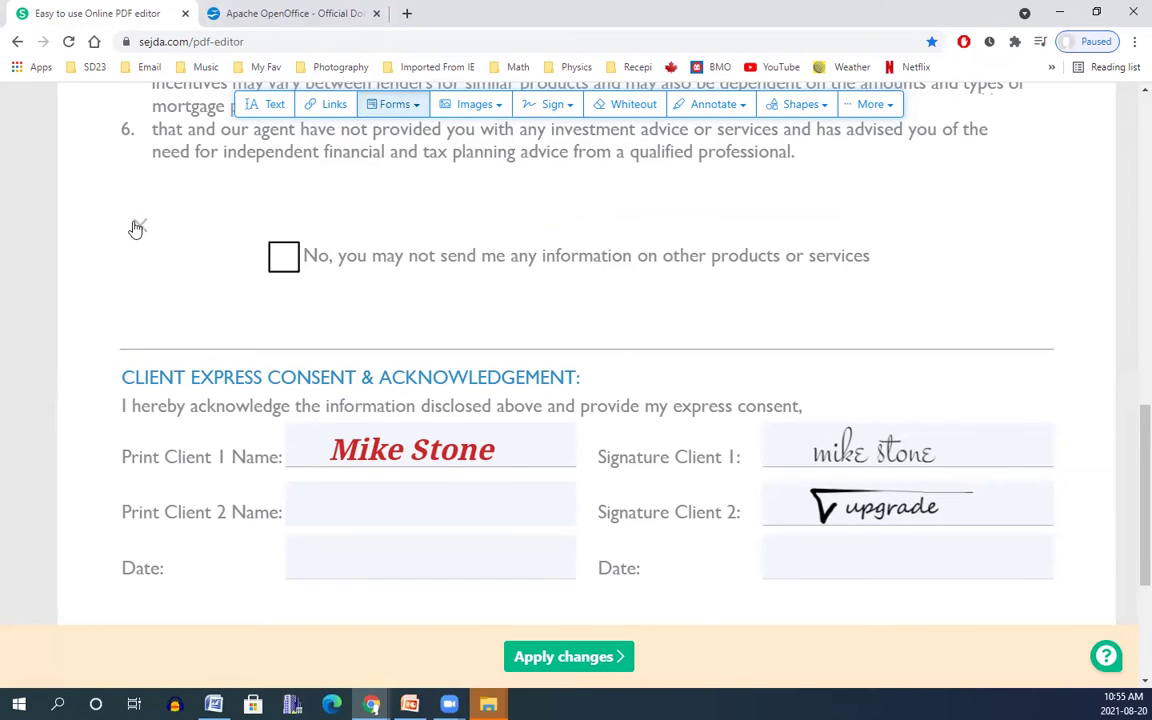
pyautogui.click(283, 258)
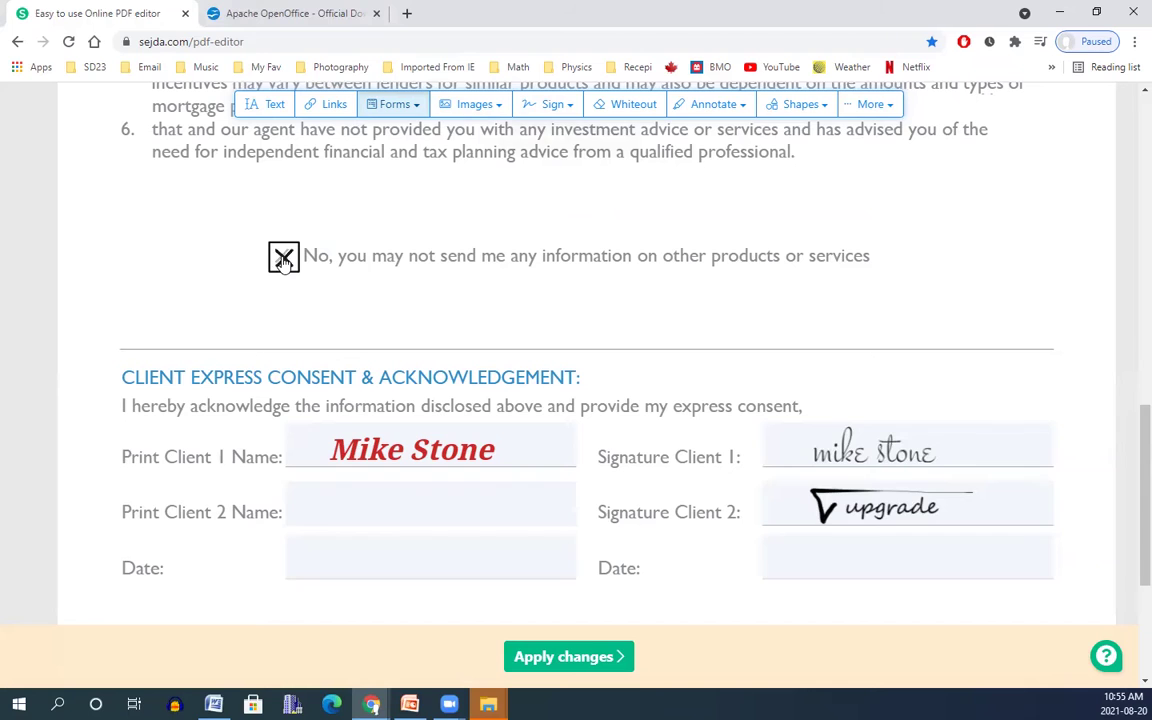
# Add a text field reading 'weweewewewqwqe' above the checkbox line and apply all changes.
pyautogui.click(415, 107)
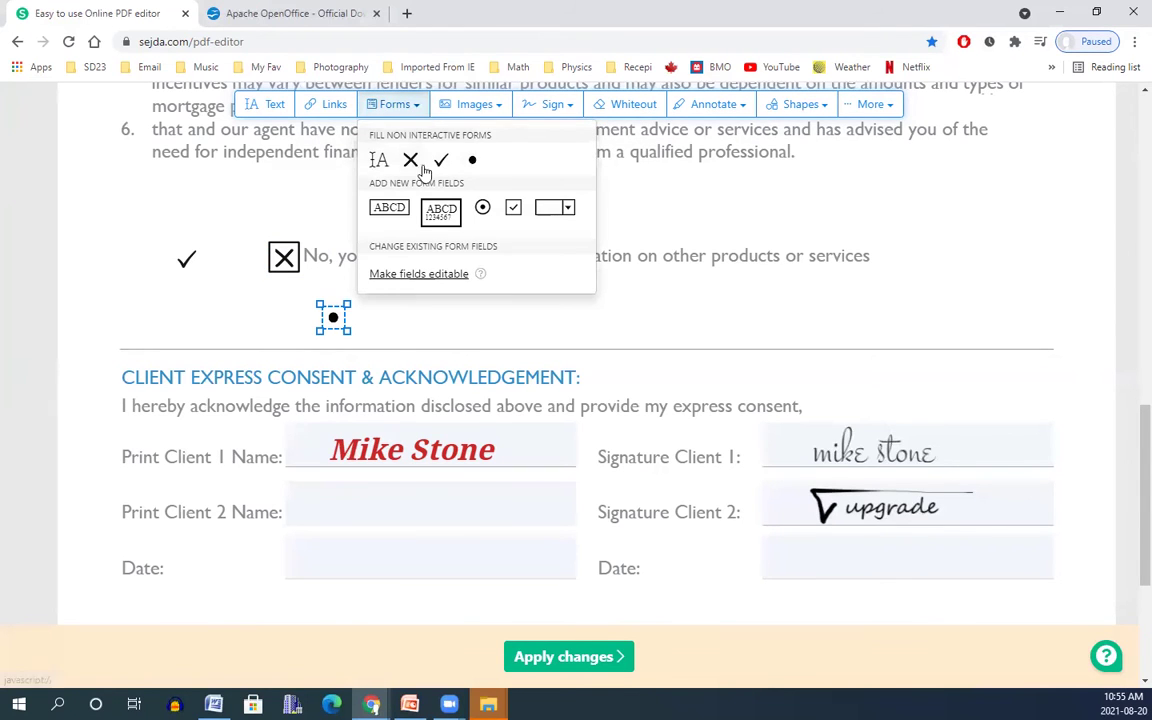
pyautogui.click(388, 212)
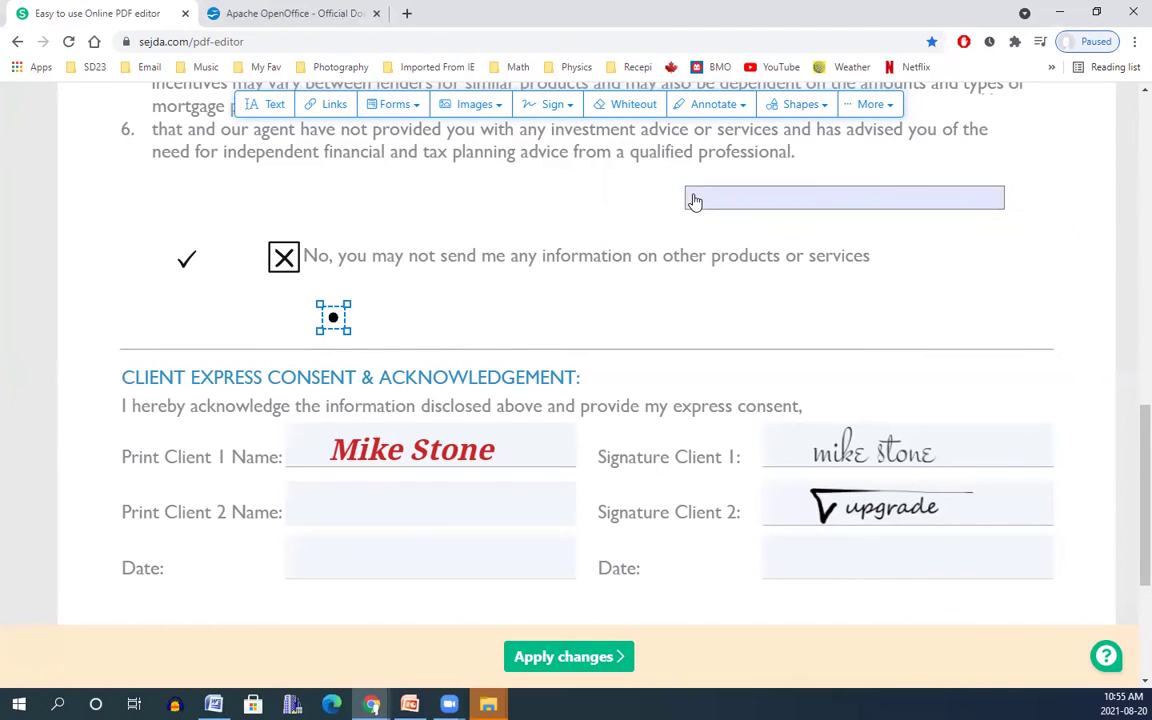
pyautogui.click(692, 196)
pyautogui.click(696, 196)
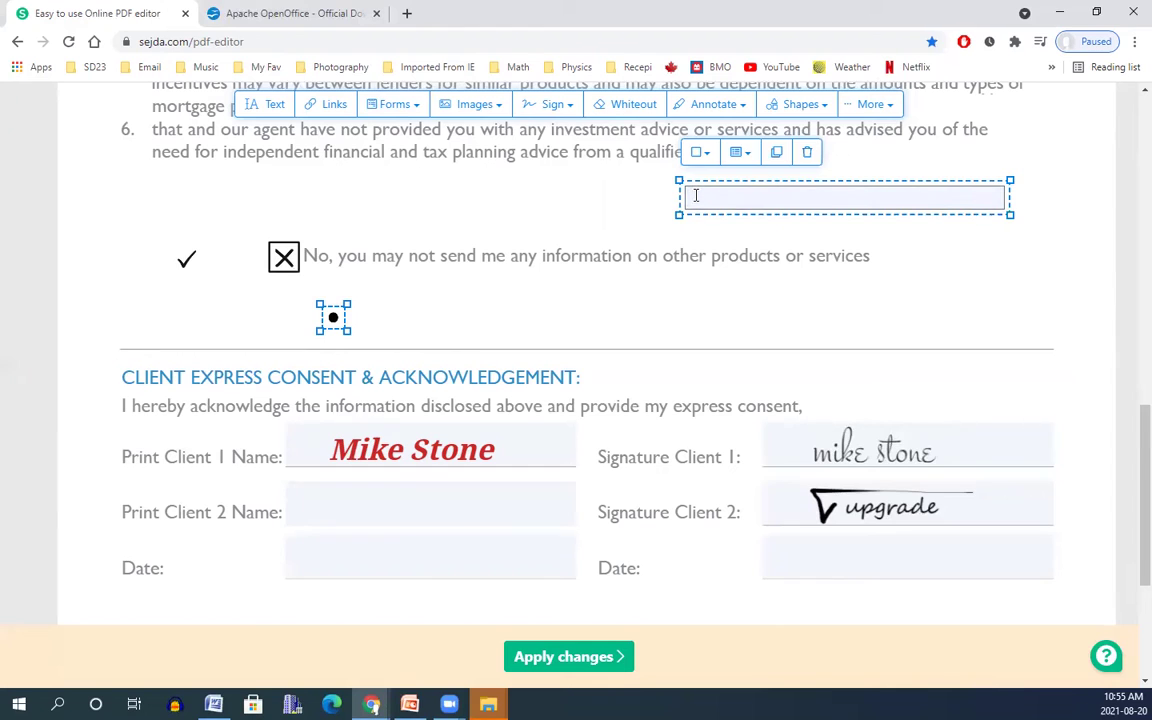
pyautogui.write('weweewewewqwqe')
pyautogui.click(390, 196)
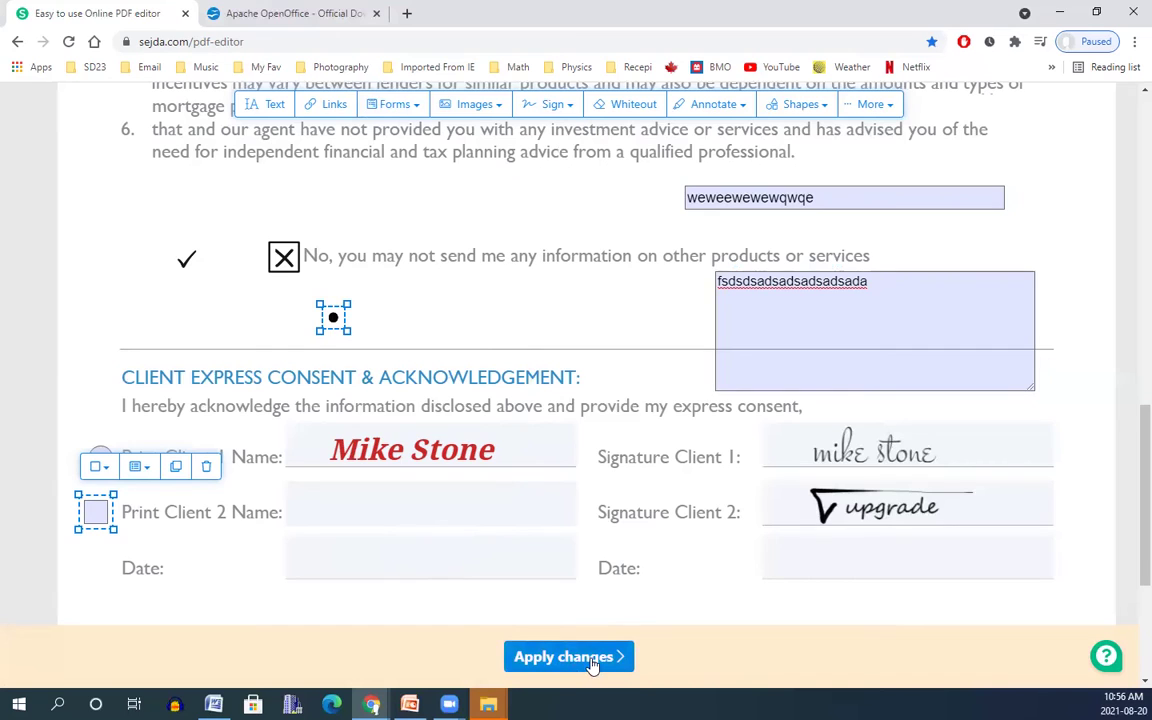
pyautogui.click(590, 661)
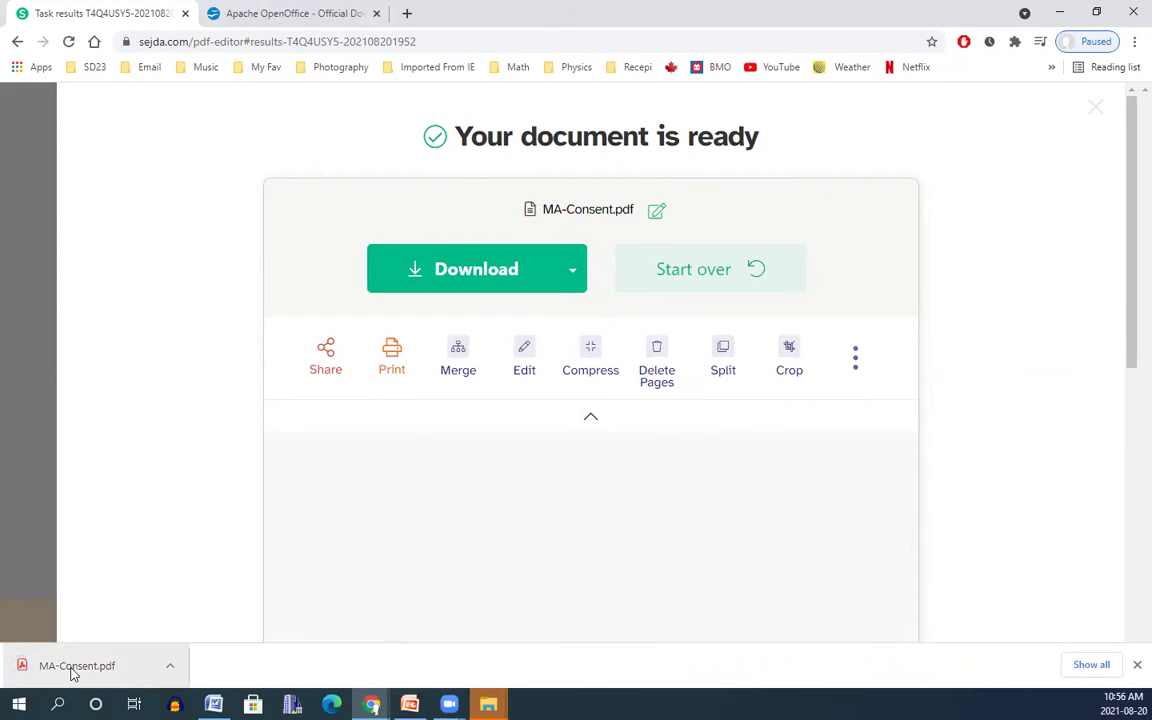
# Open the downloaded MA-Consent.pdf in Acrobat and maximize it to review the edits.
pyautogui.click(72, 672)
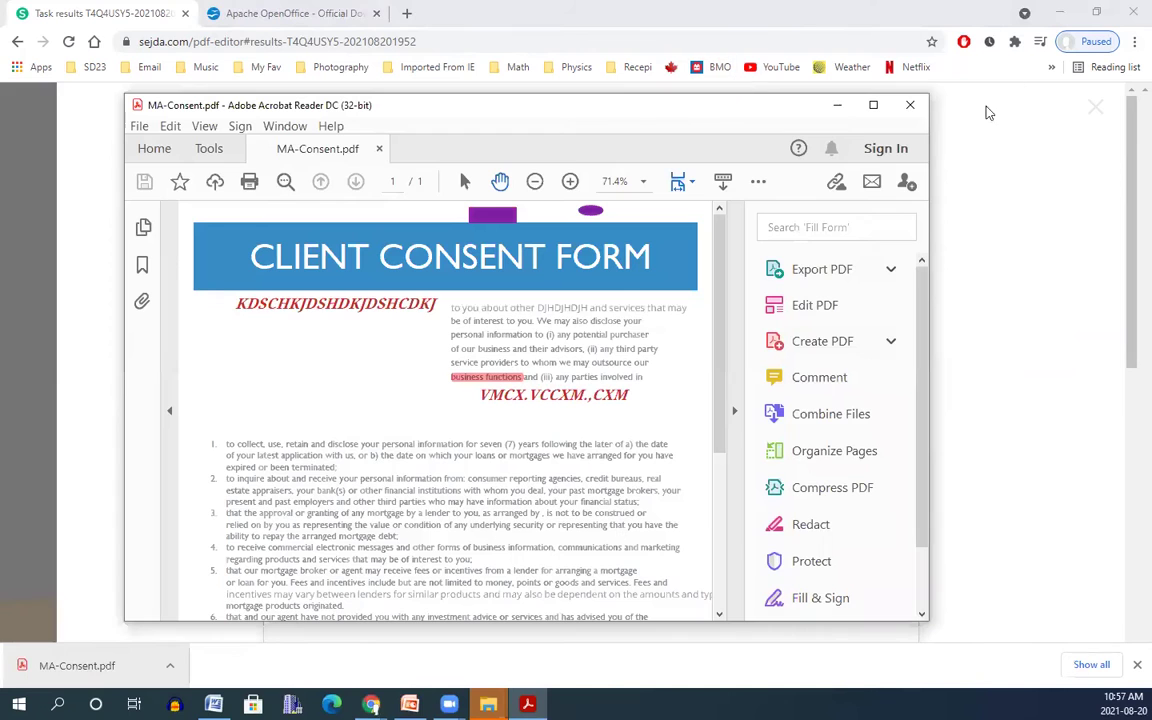
pyautogui.click(828, 100)
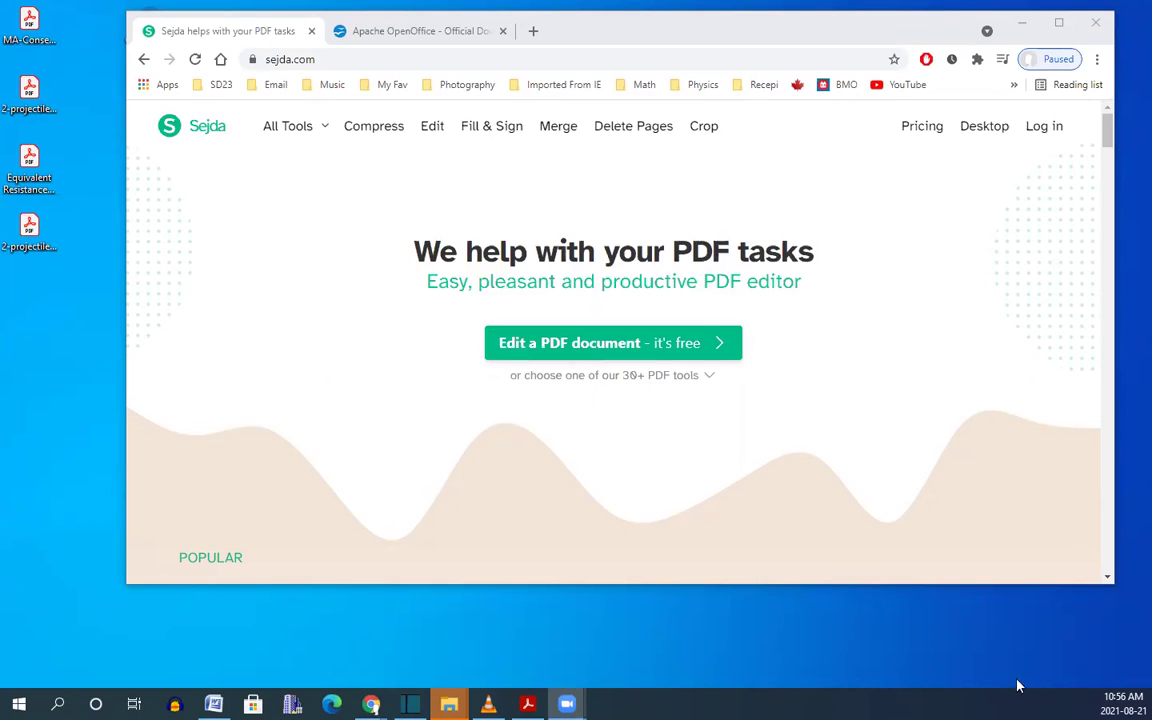
# Open 2-projectiles_type_i_and_ii.pdf from the desktop in Acrobat and scroll through it.
pyautogui.doubleClick(33, 103)
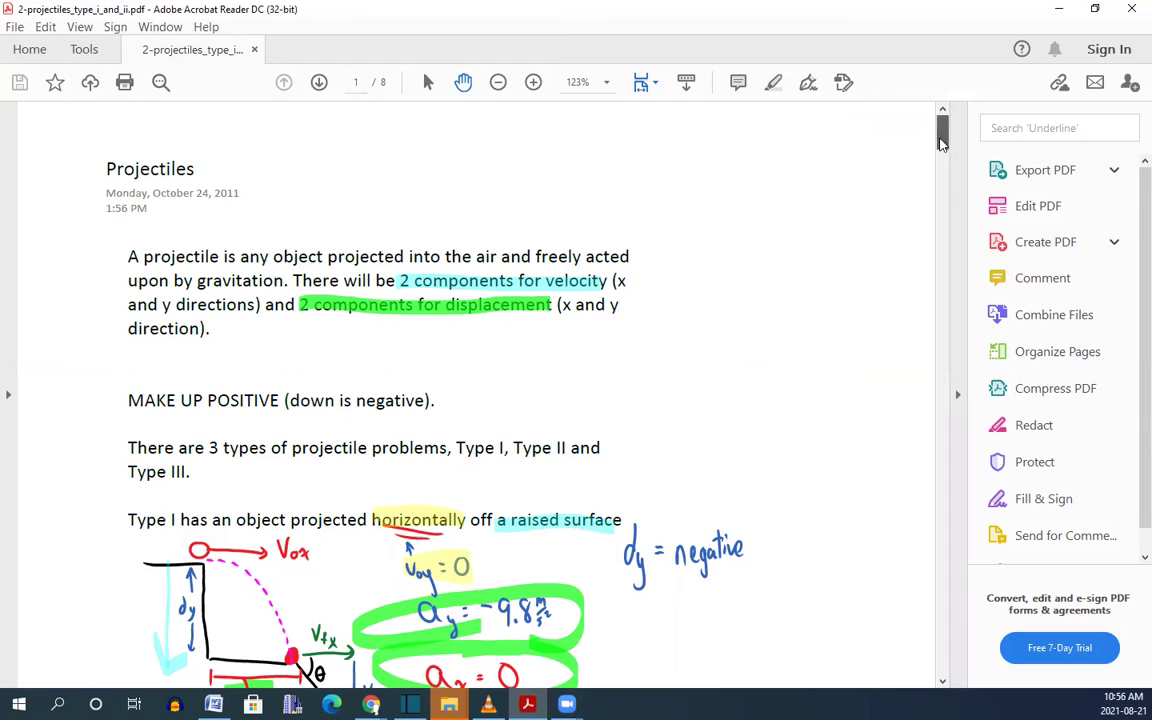
pyautogui.moveTo(940, 145)
pyautogui.mouseDown()
pyautogui.moveTo(953, 269)
pyautogui.moveTo(943, 148)
pyautogui.mouseUp()
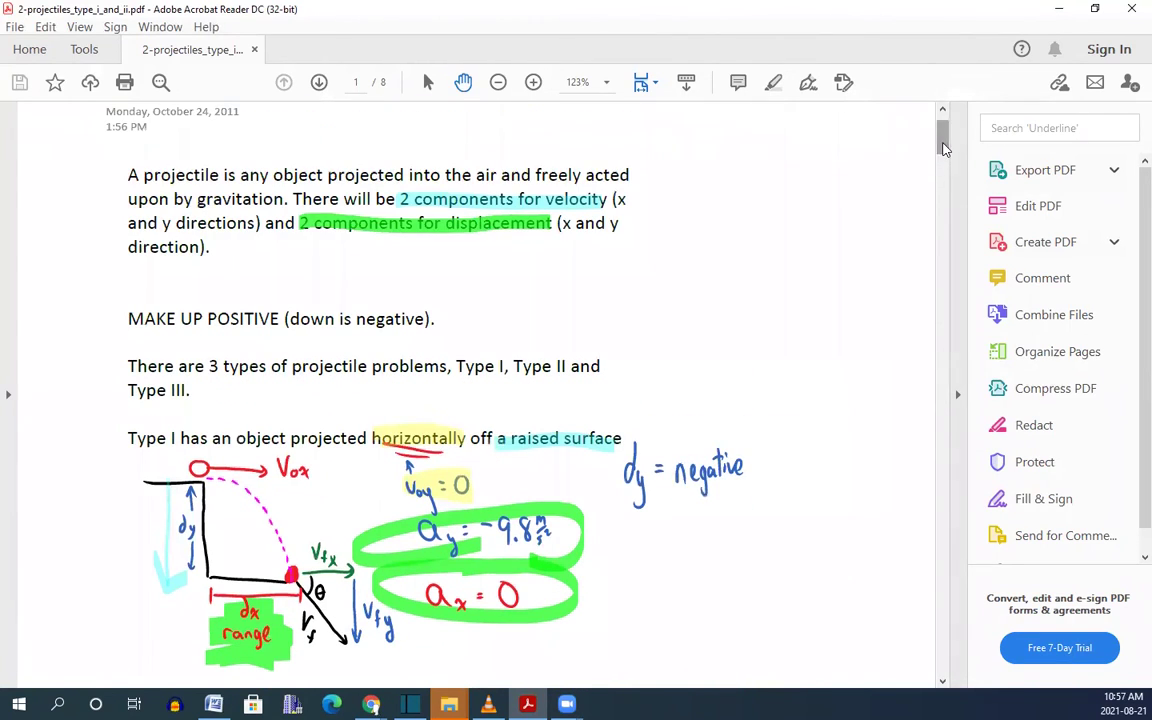
# Upload the 2-projectiles PDF from the desktop into Sejda's editor and maximize the browser.
pyautogui.click(1059, 8)
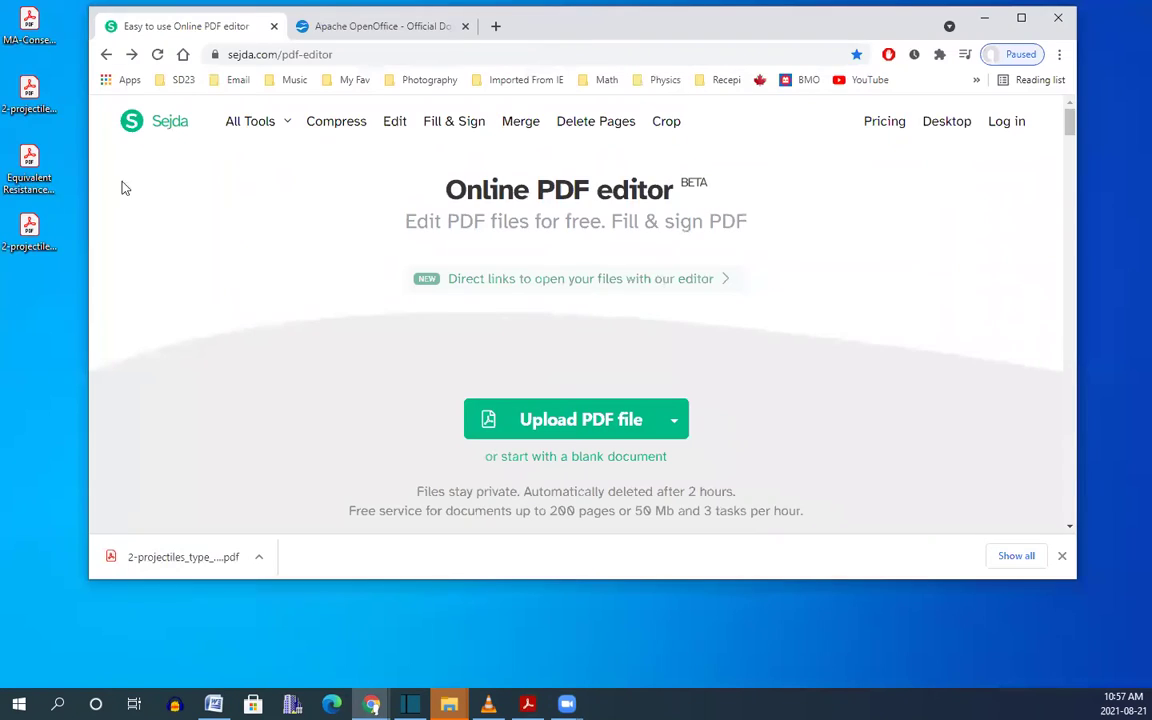
pyautogui.click(26, 93)
pyautogui.moveTo(26, 93); pyautogui.dragTo(589, 428)
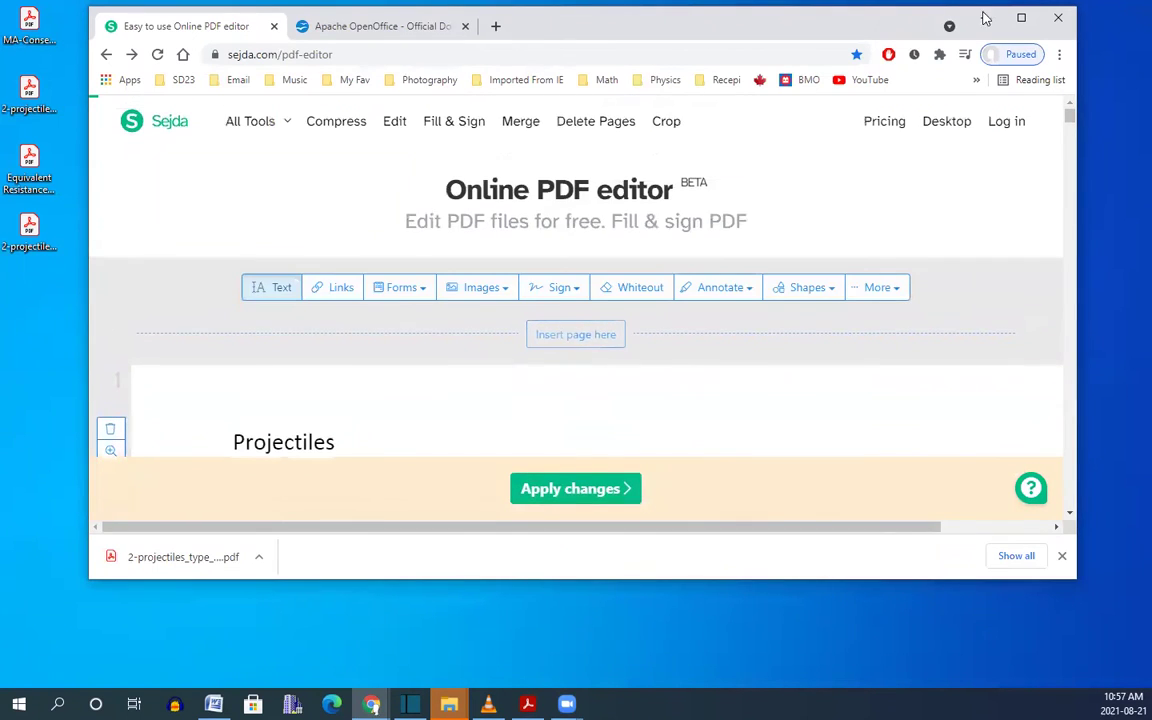
pyautogui.click(1021, 18)
pyautogui.scroll(-4, 692, 320)
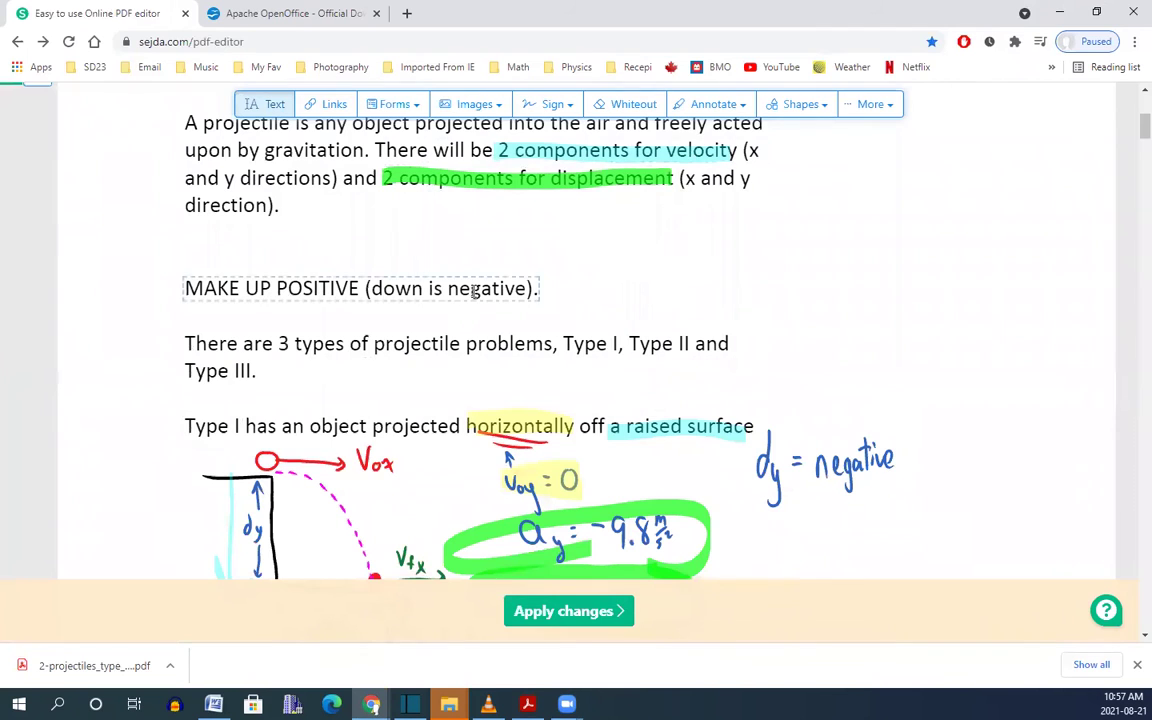
pyautogui.scroll(2, 931, 380)
pyautogui.scroll(-3, 907, 334)
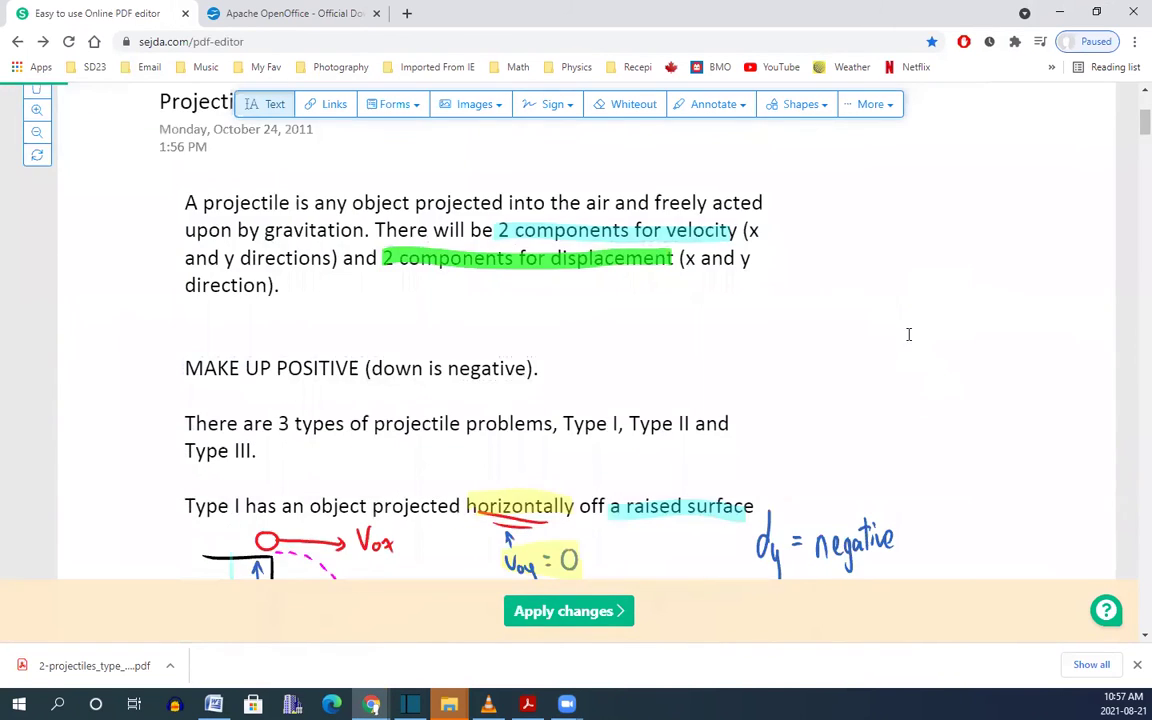
pyautogui.scroll(-2, 895, 300)
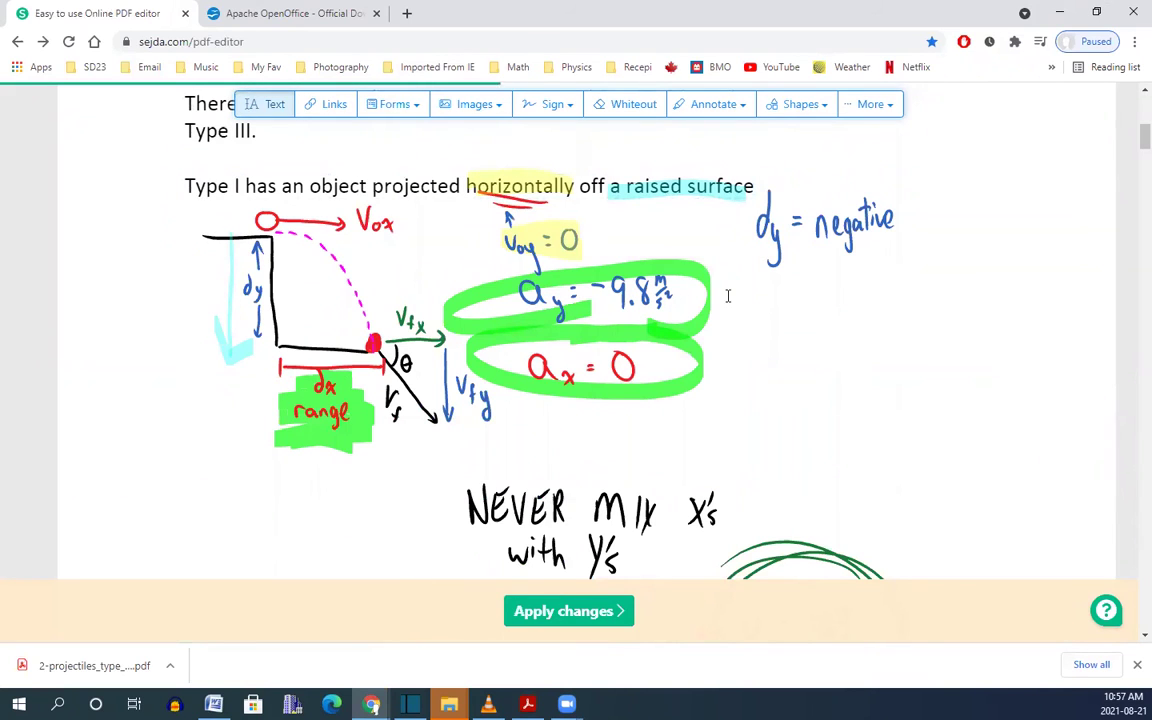
# Whiteout the hand-drawn diagrams beneath the Type I sentence on the projectiles page.
pyautogui.click(630, 108)
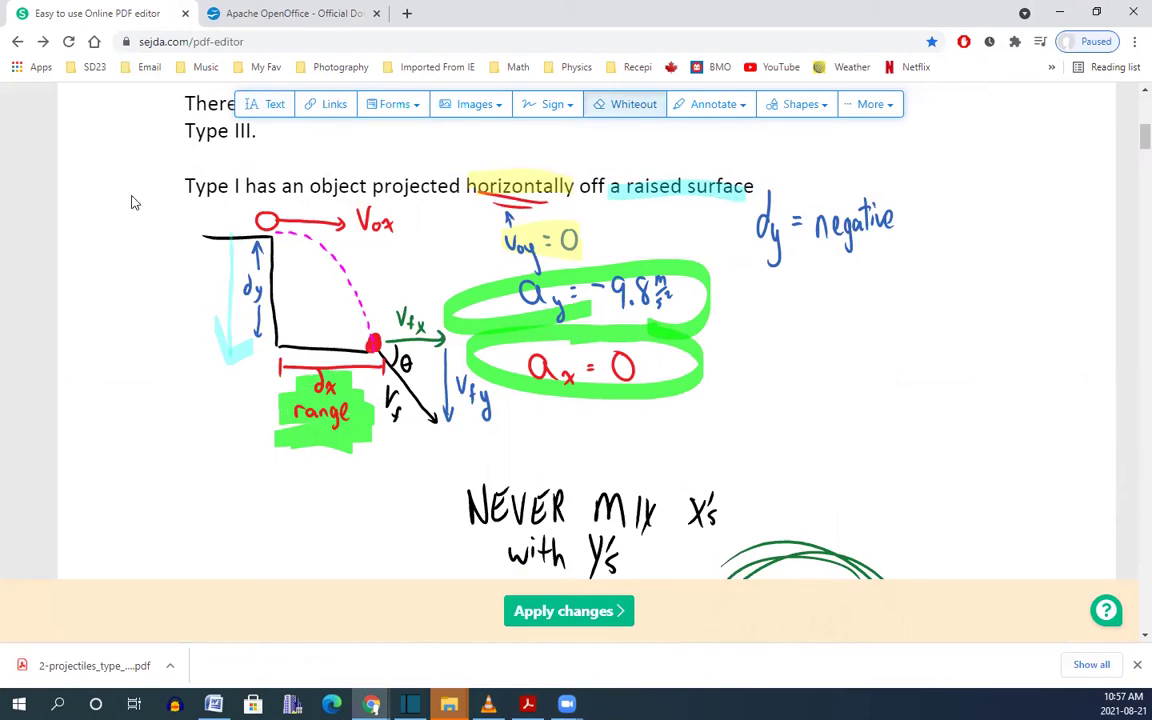
pyautogui.moveTo(131, 196); pyautogui.dragTo(1086, 545)
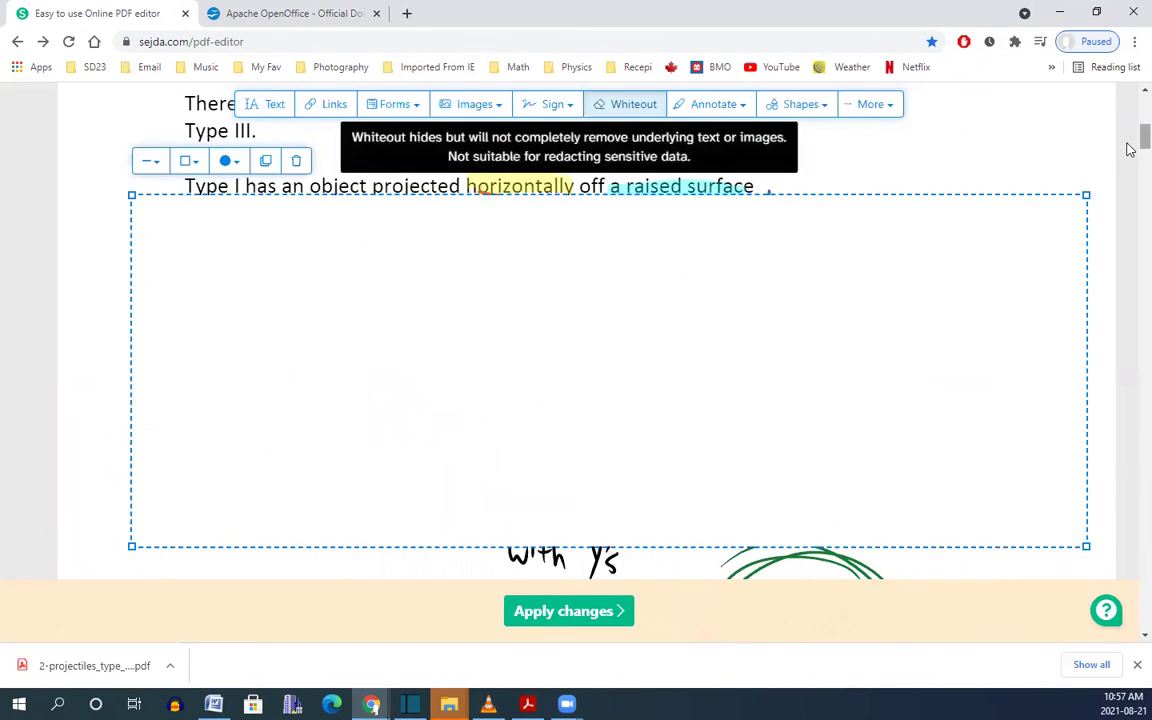
pyautogui.scroll(4, 1030, 120)
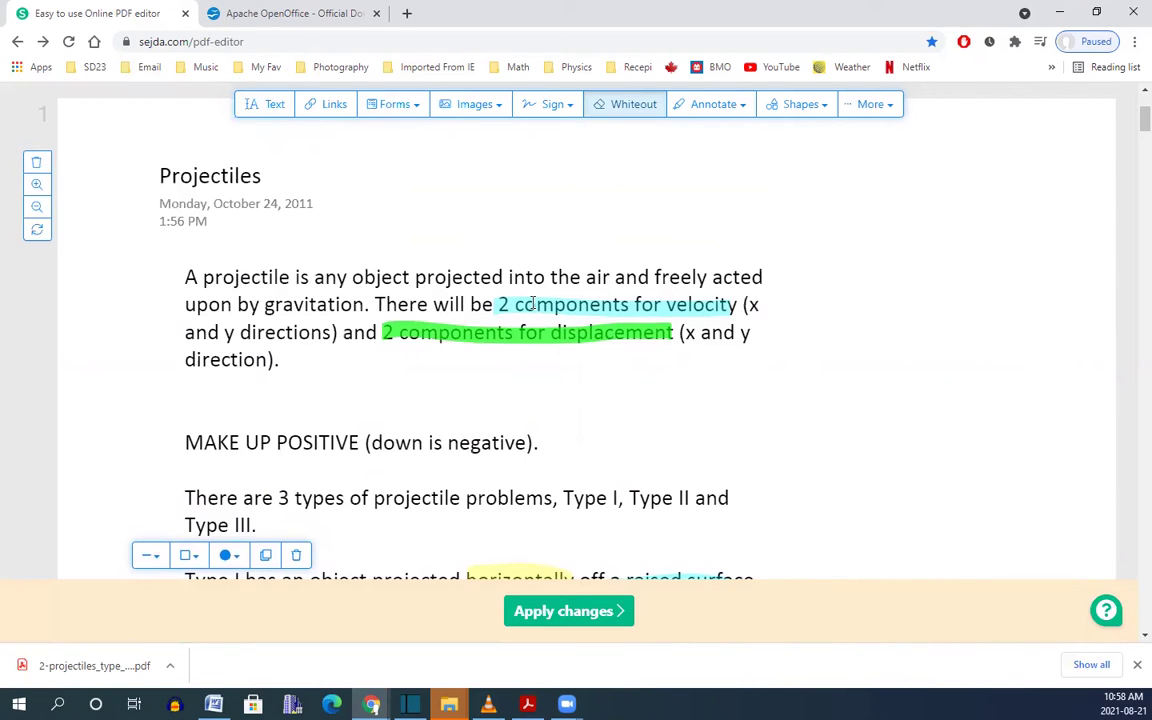
# Copy page 1's opening projectile paragraph from Acrobat, then return to the Sejda editor.
pyautogui.moveTo(527, 704)
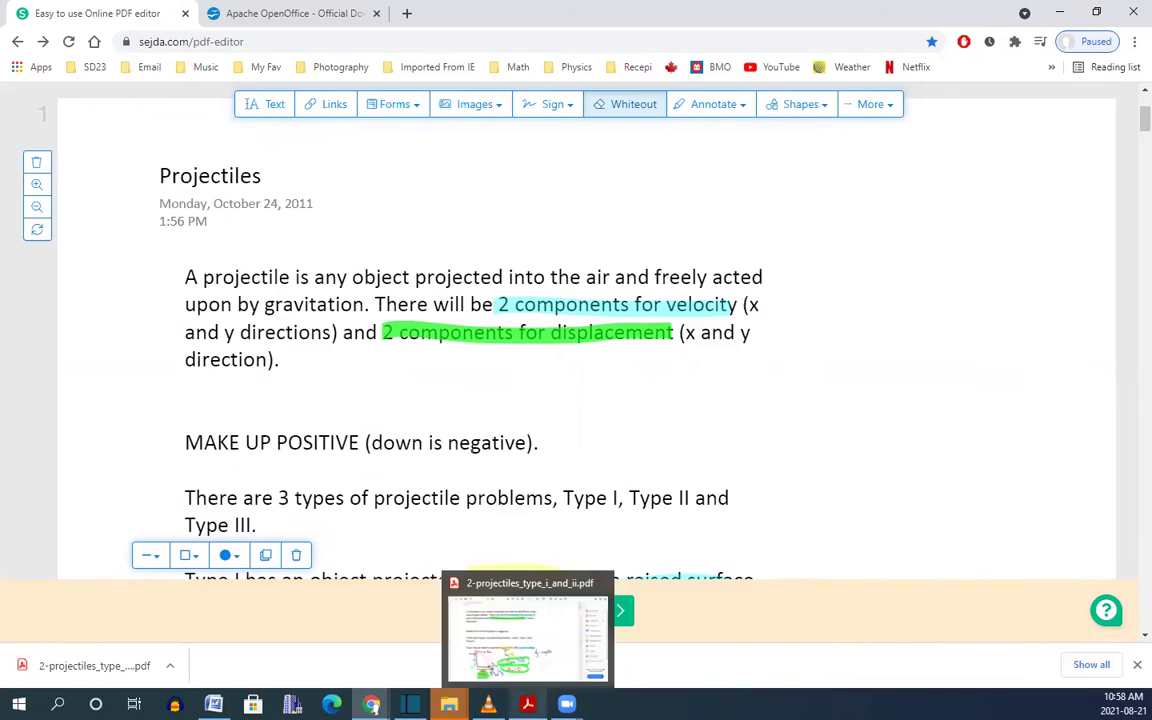
pyautogui.click(527, 635)
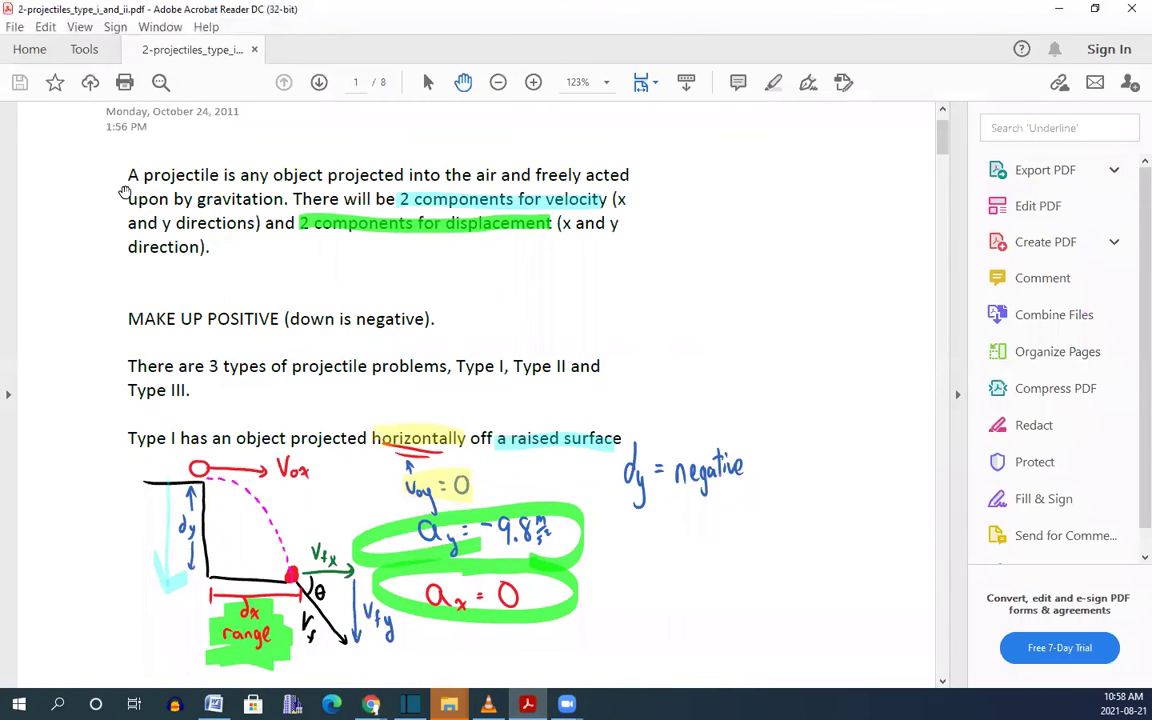
pyautogui.moveTo(126, 175); pyautogui.dragTo(222, 253)
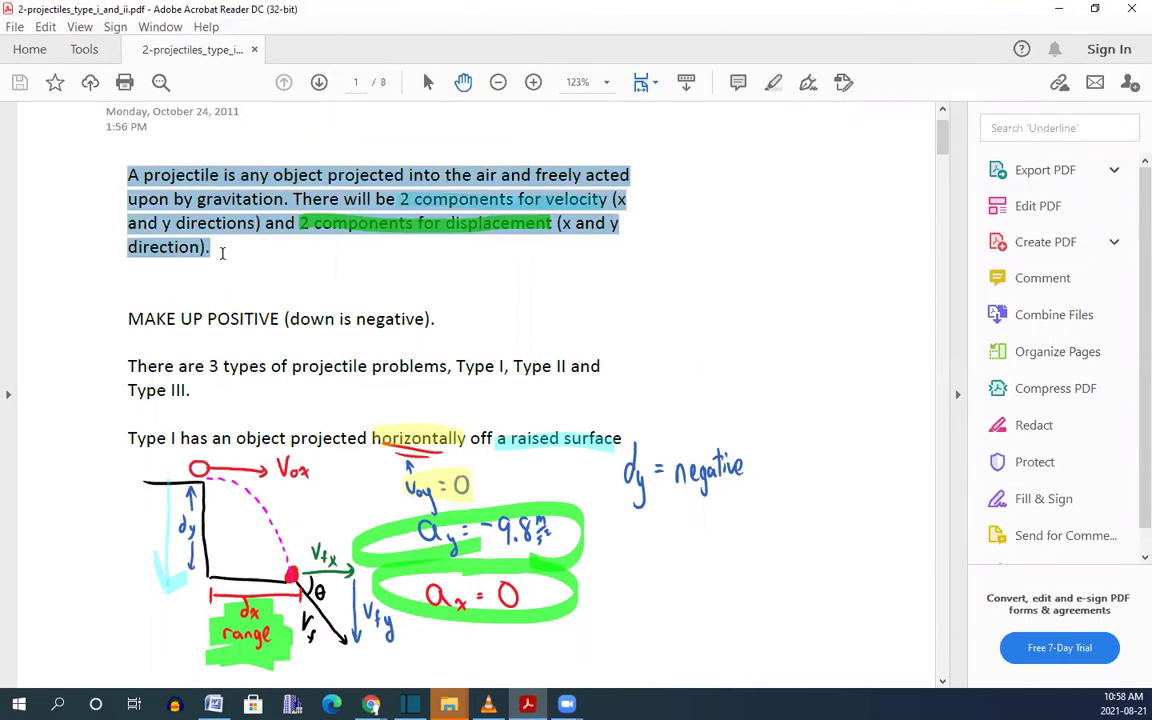
pyautogui.rightClick(218, 188)
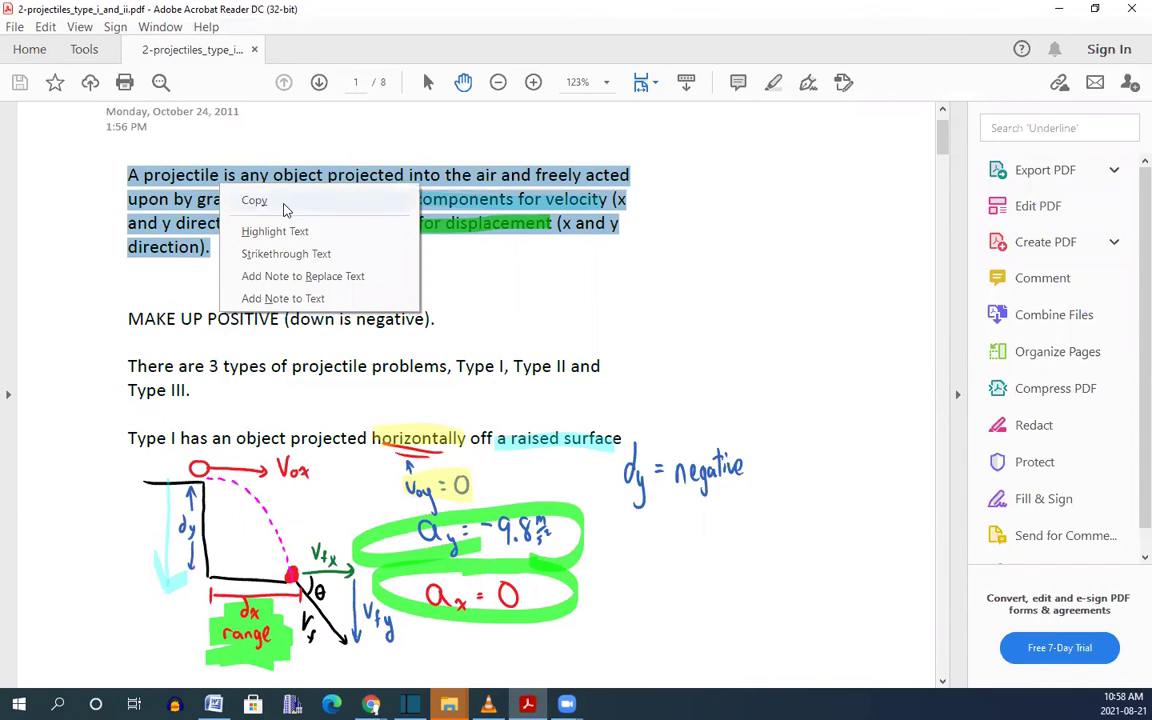
pyautogui.click(285, 208)
pyautogui.click(1059, 9)
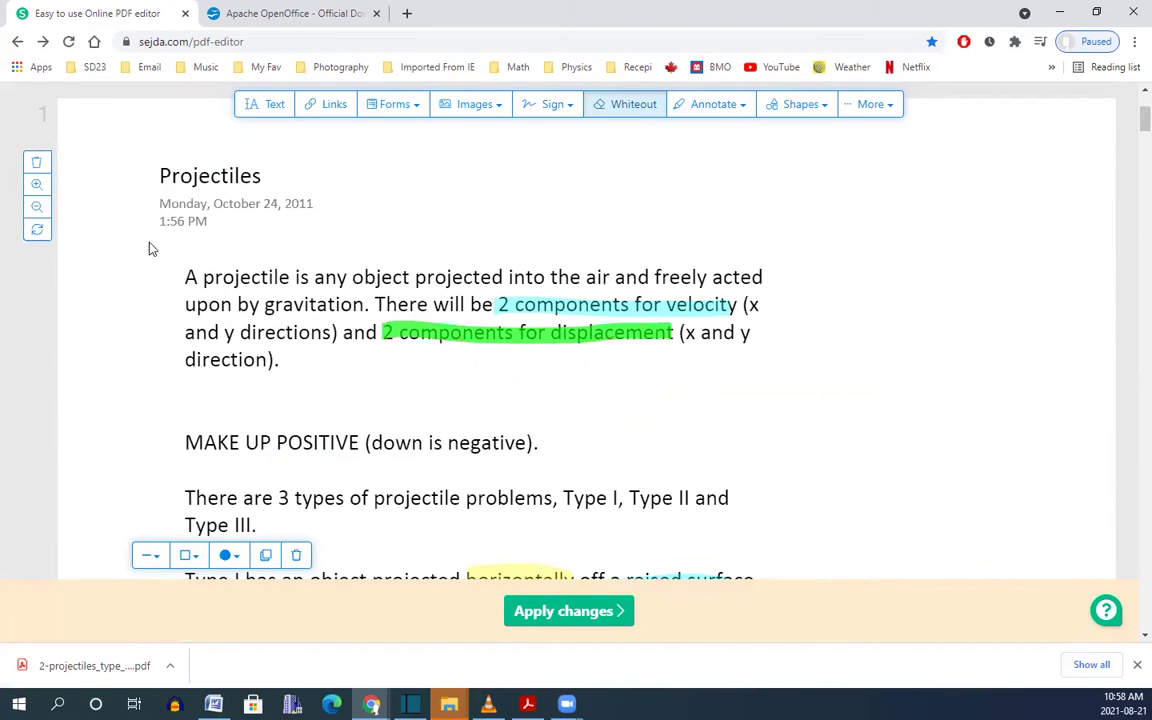
# White out page 1's first paragraph and paste the copied projectile definition into a new text box.
pyautogui.moveTo(150, 245); pyautogui.dragTo(1043, 406)
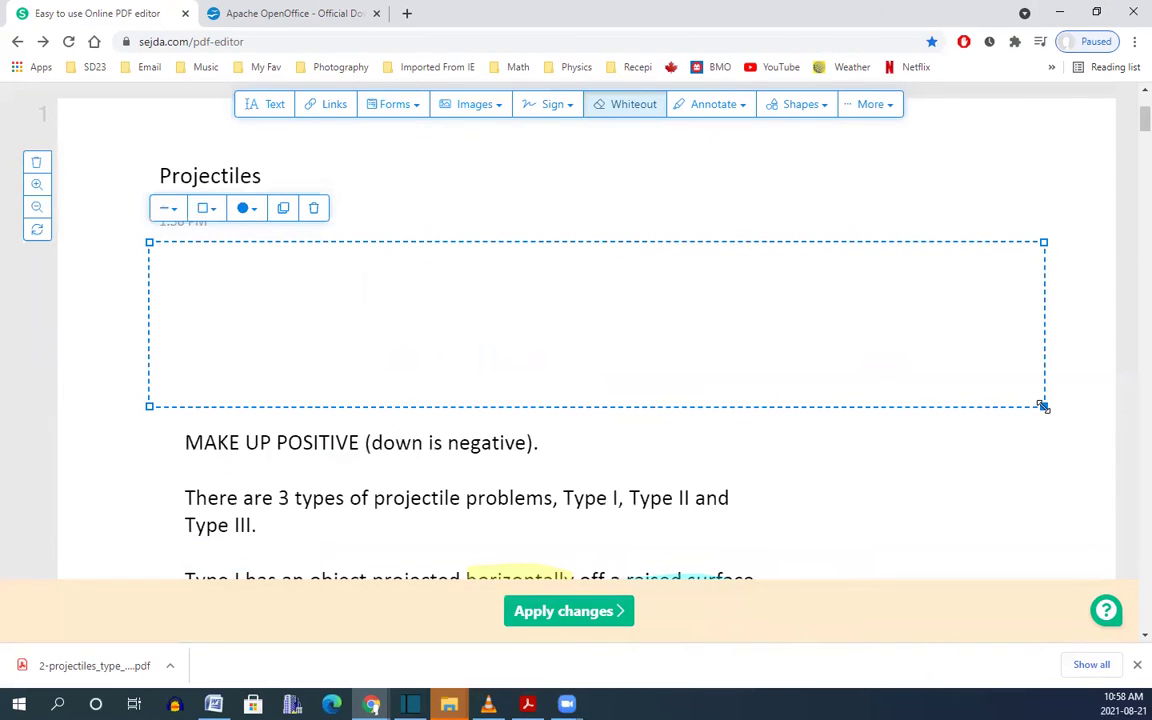
pyautogui.click(270, 106)
pyautogui.click(193, 273)
pyautogui.rightClick(194, 273)
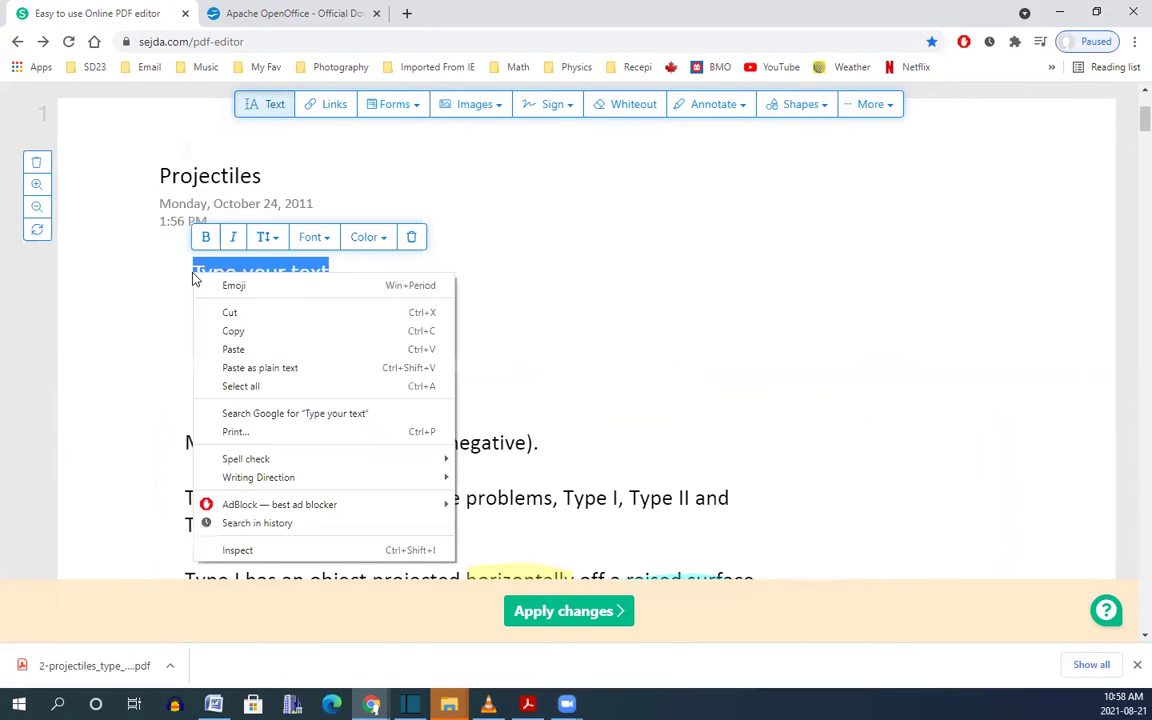
pyautogui.click(257, 350)
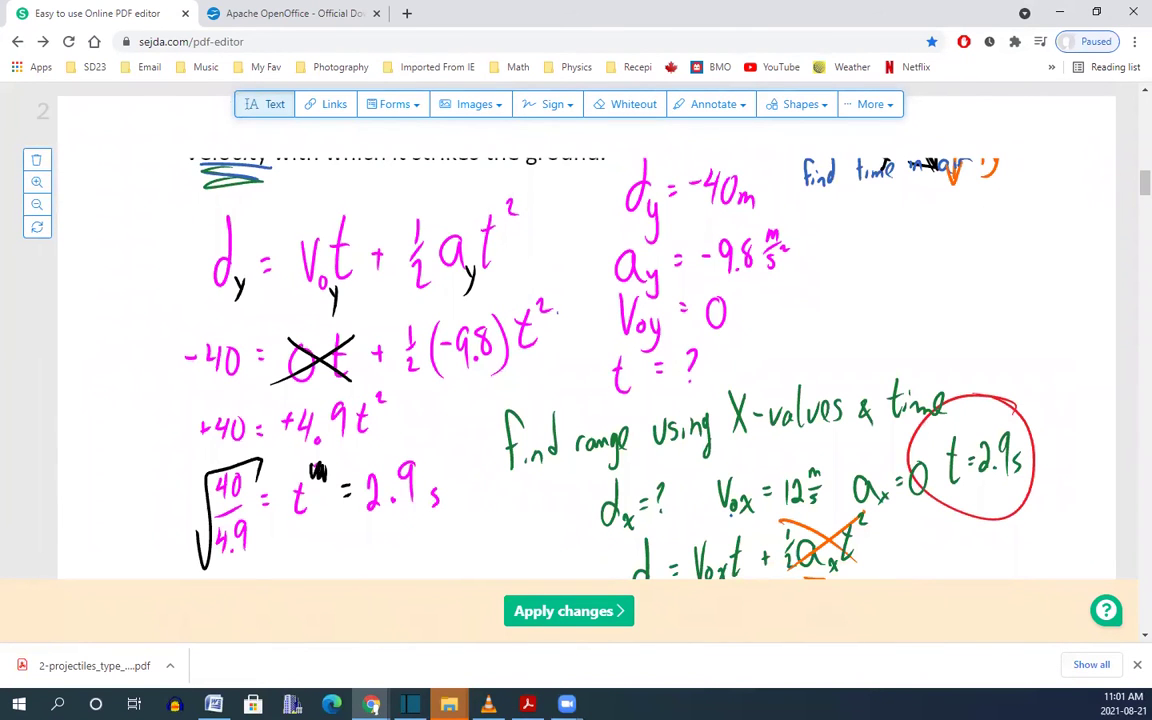
# Delete the two handwritten solution pages and apply the edits, keeping the text changes.
pyautogui.click(36, 162)
pyautogui.click(37, 162)
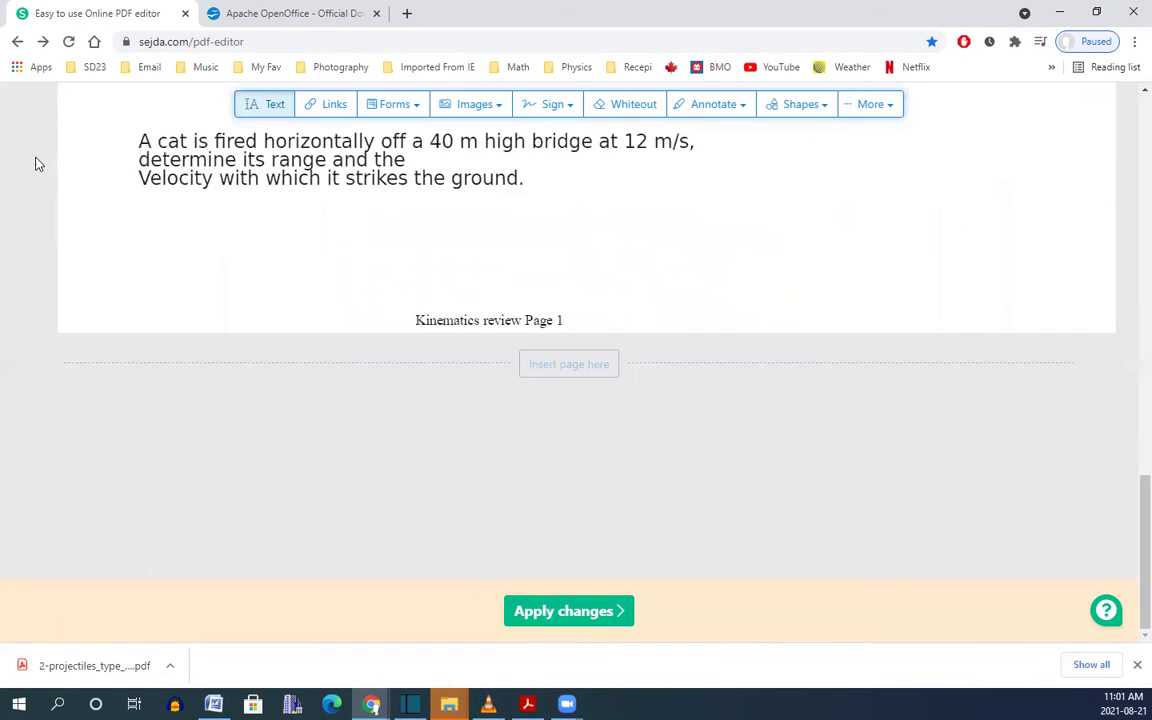
pyautogui.moveTo(1126, 519)
pyautogui.mouseDown()
pyautogui.moveTo(1126, 175)
pyautogui.moveTo(1128, 500)
pyautogui.mouseUp()
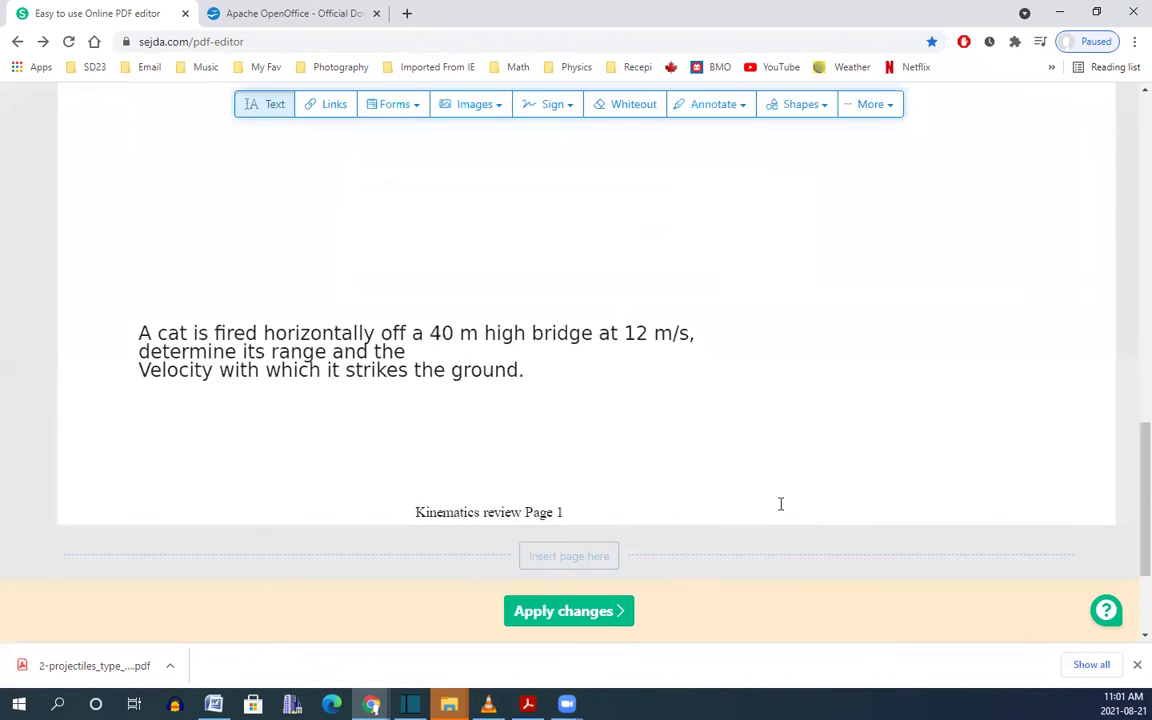
pyautogui.click(567, 615)
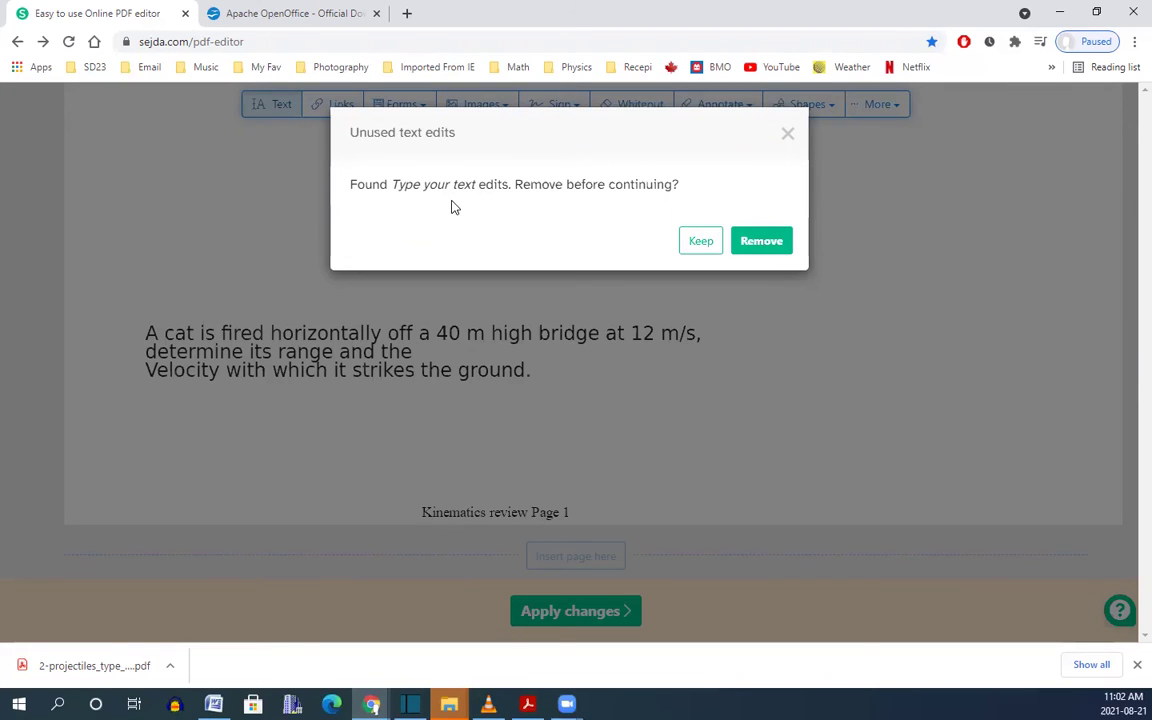
pyautogui.click(700, 243)
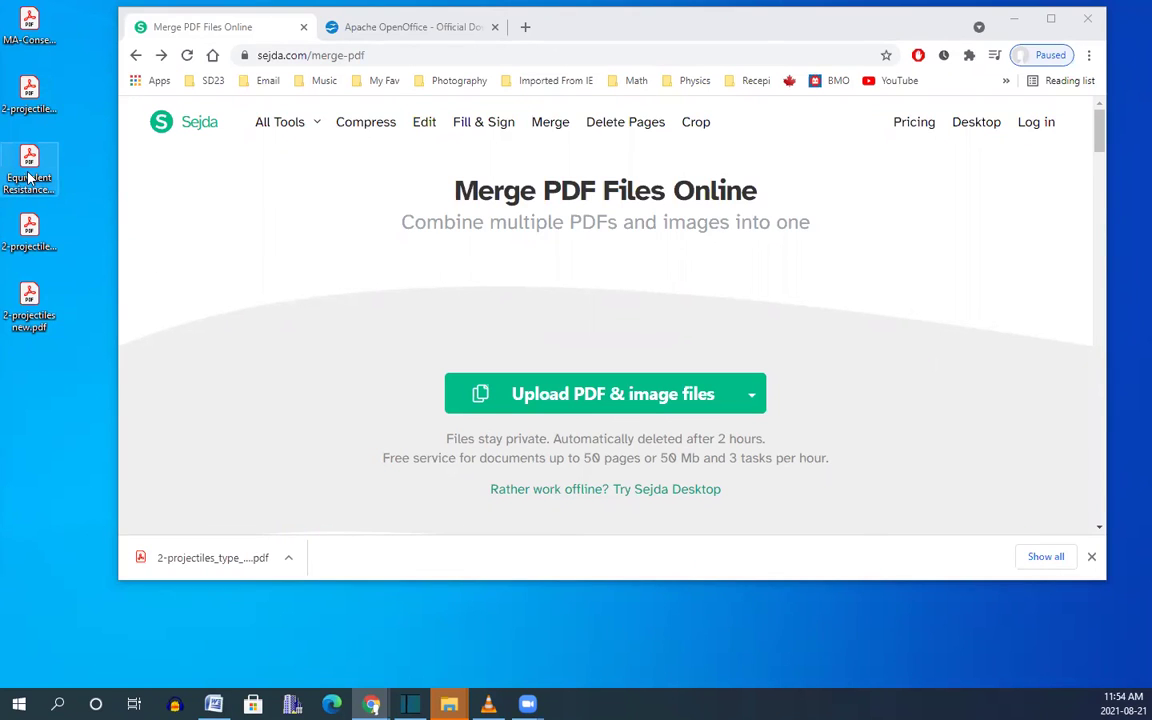
# Upload the Equivalent Resistance PDF to the merge tool and delete its second and third pages.
pyautogui.moveTo(29, 177); pyautogui.dragTo(570, 352)
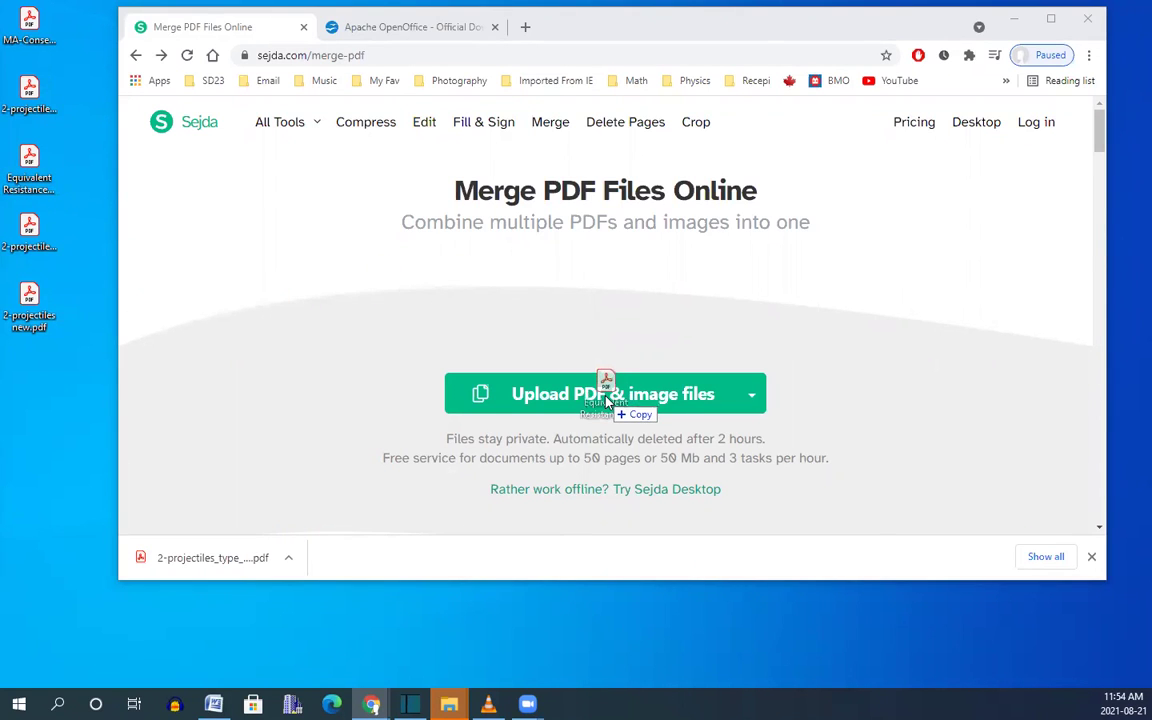
pyautogui.moveTo(606, 395); pyautogui.dragTo(607, 402)
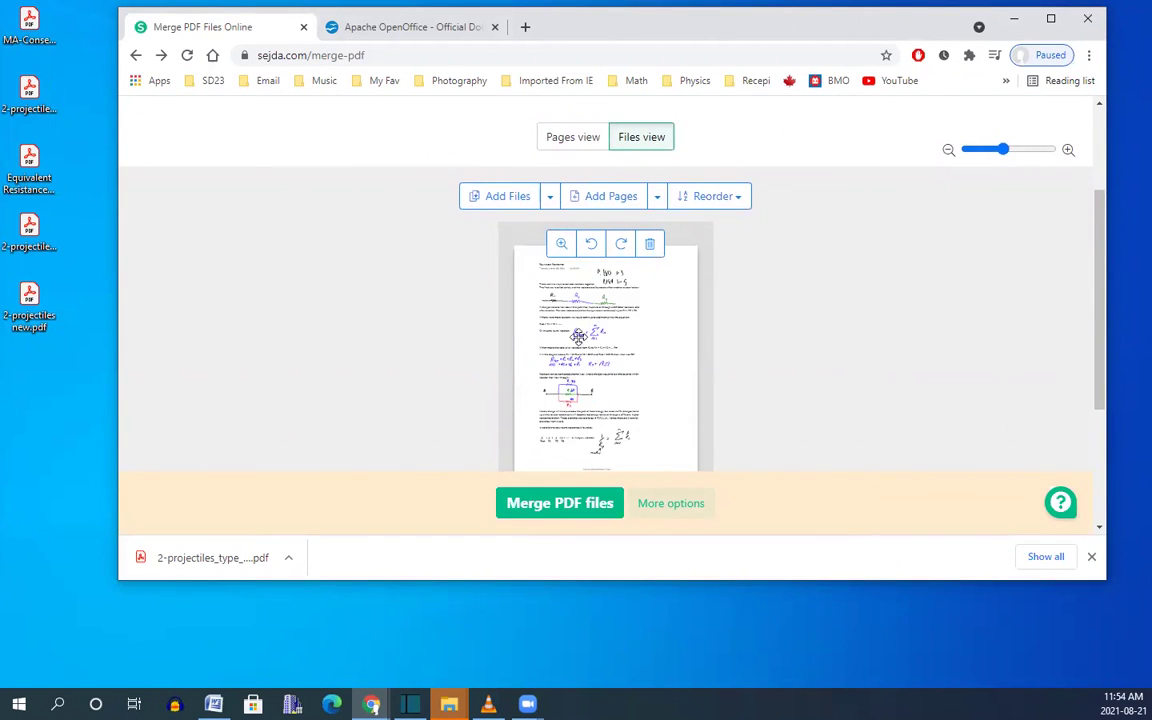
pyautogui.click(563, 141)
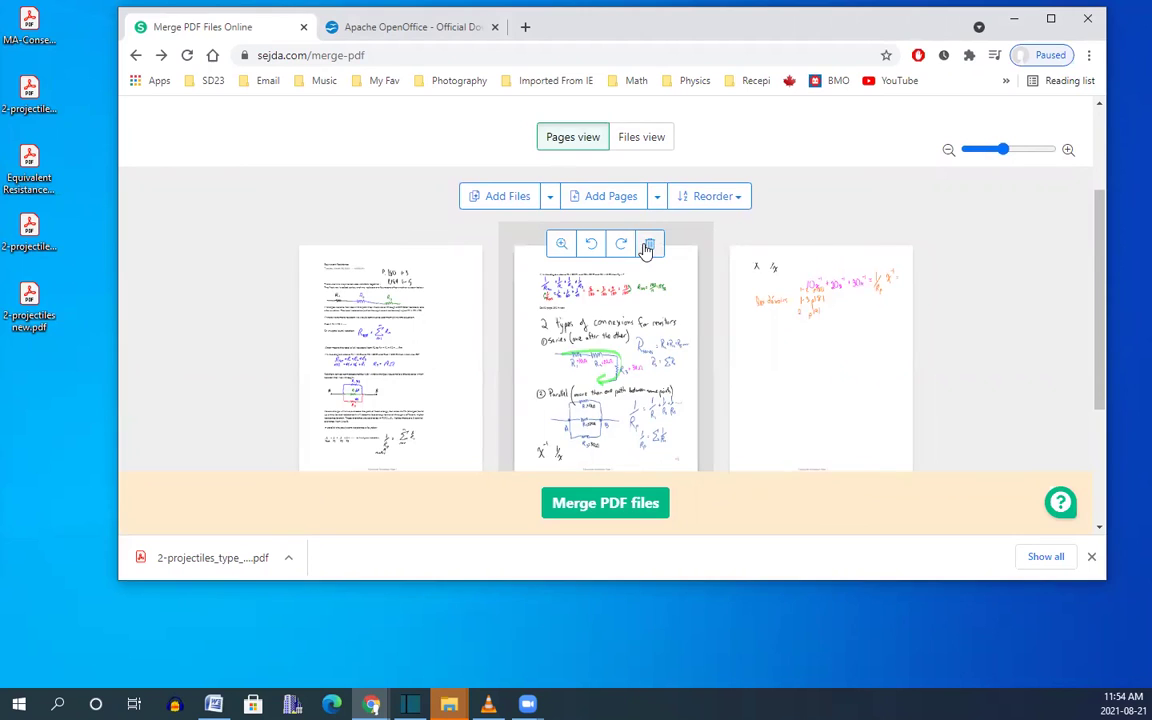
pyautogui.click(650, 244)
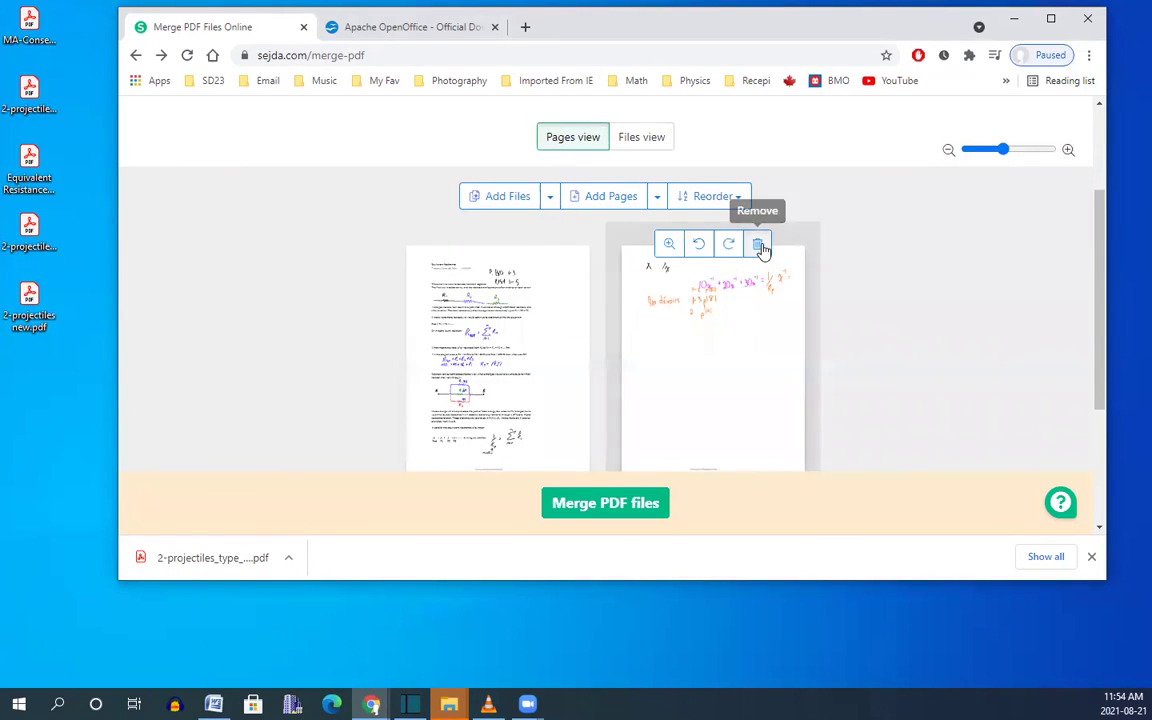
pyautogui.click(758, 248)
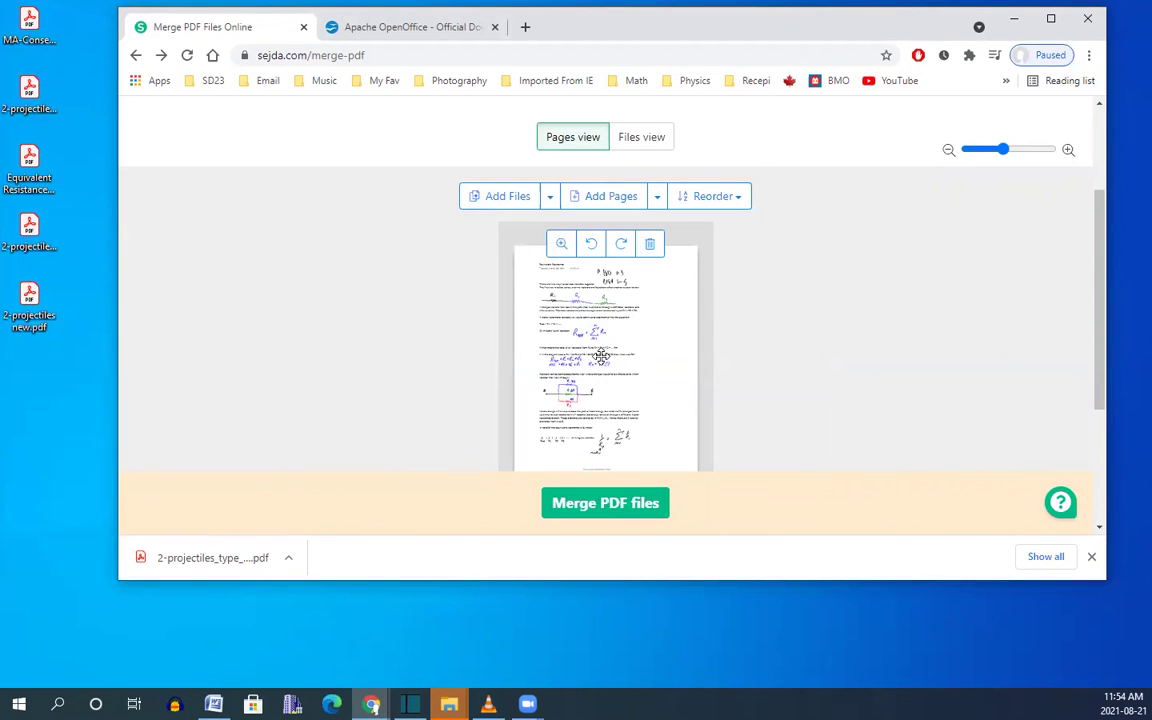
# Add 2-projectiles new.pdf to the merge and place its page before the resistance page.
pyautogui.click(22, 313)
pyautogui.moveTo(40, 315); pyautogui.dragTo(609, 502)
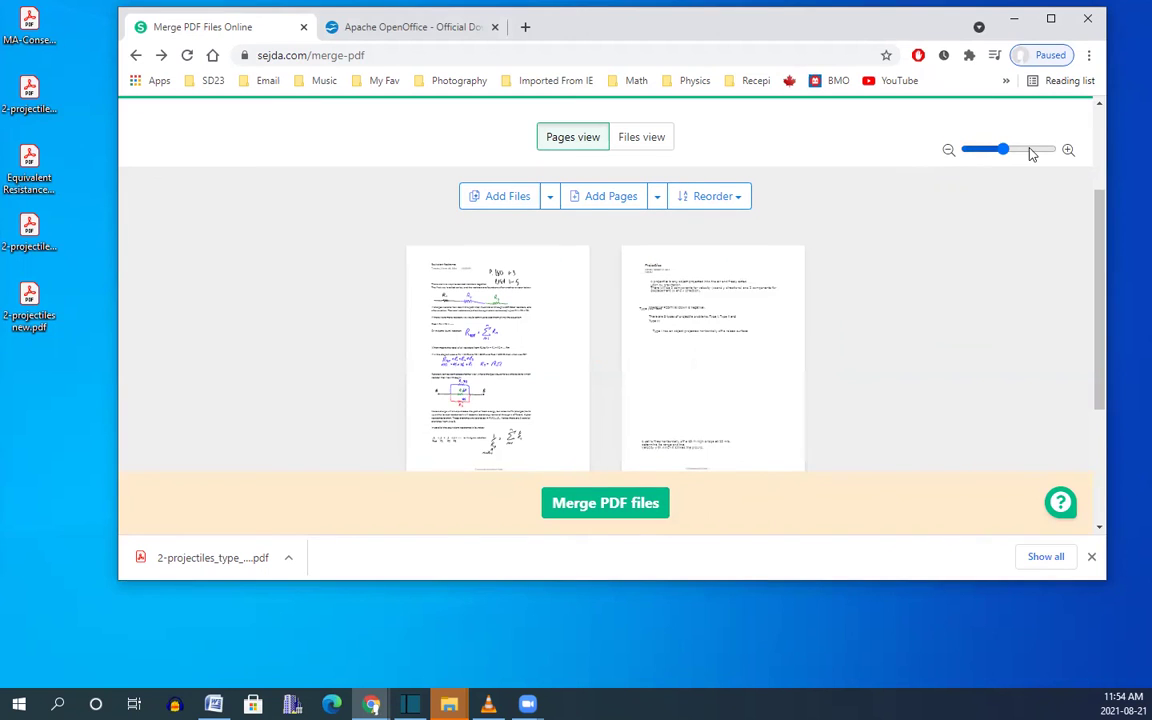
pyautogui.moveTo(1004, 149); pyautogui.dragTo(1024, 154)
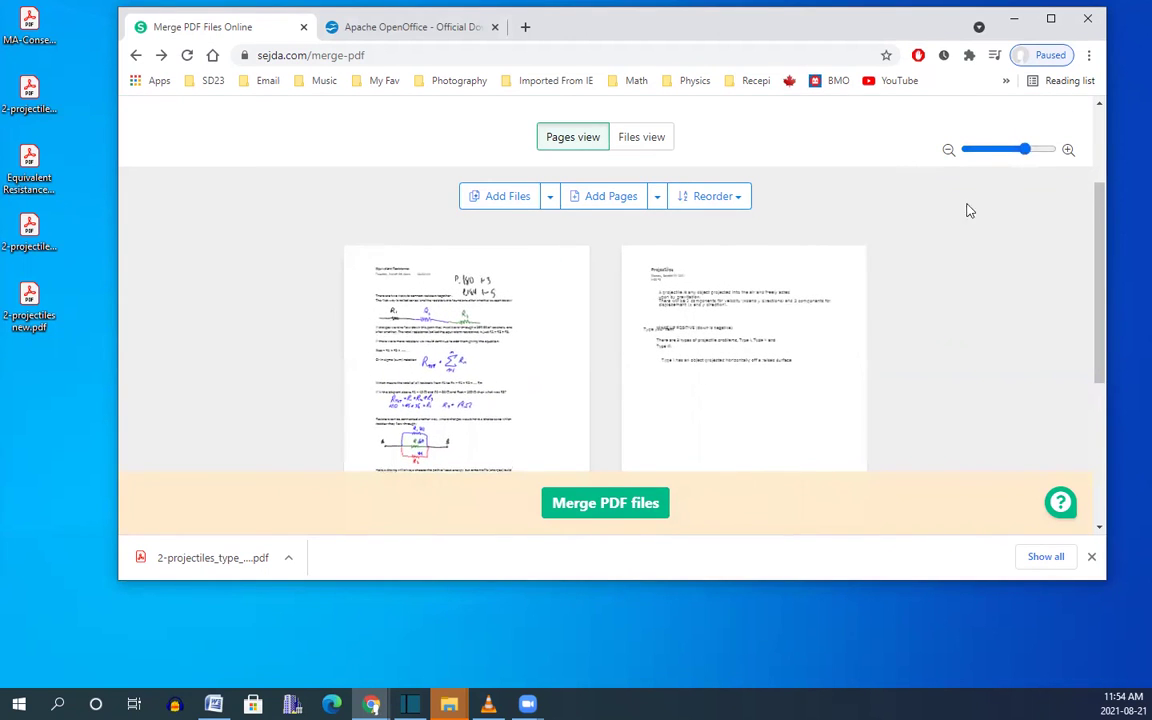
pyautogui.moveTo(746, 341); pyautogui.dragTo(573, 300)
pyautogui.moveTo(312, 332); pyautogui.dragTo(475, 332)
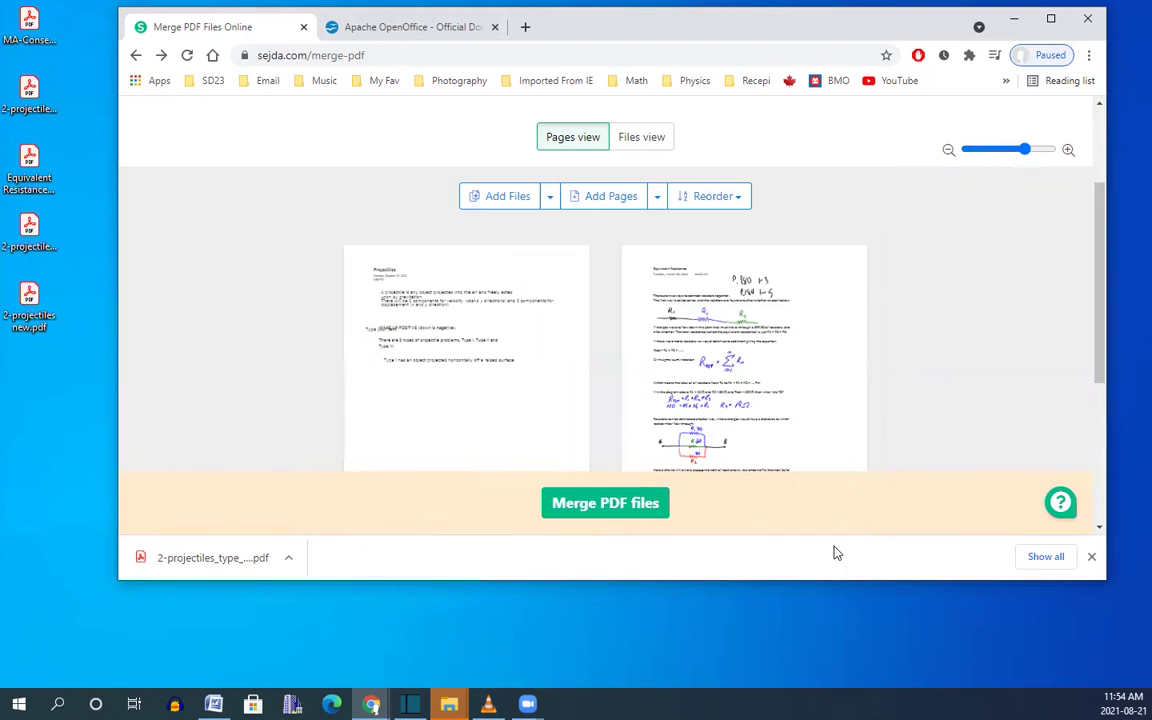
# Merge the two pages into Equivalent Resistance_merged.pdf and download it.
pyautogui.scroll(-2, 900, 420)
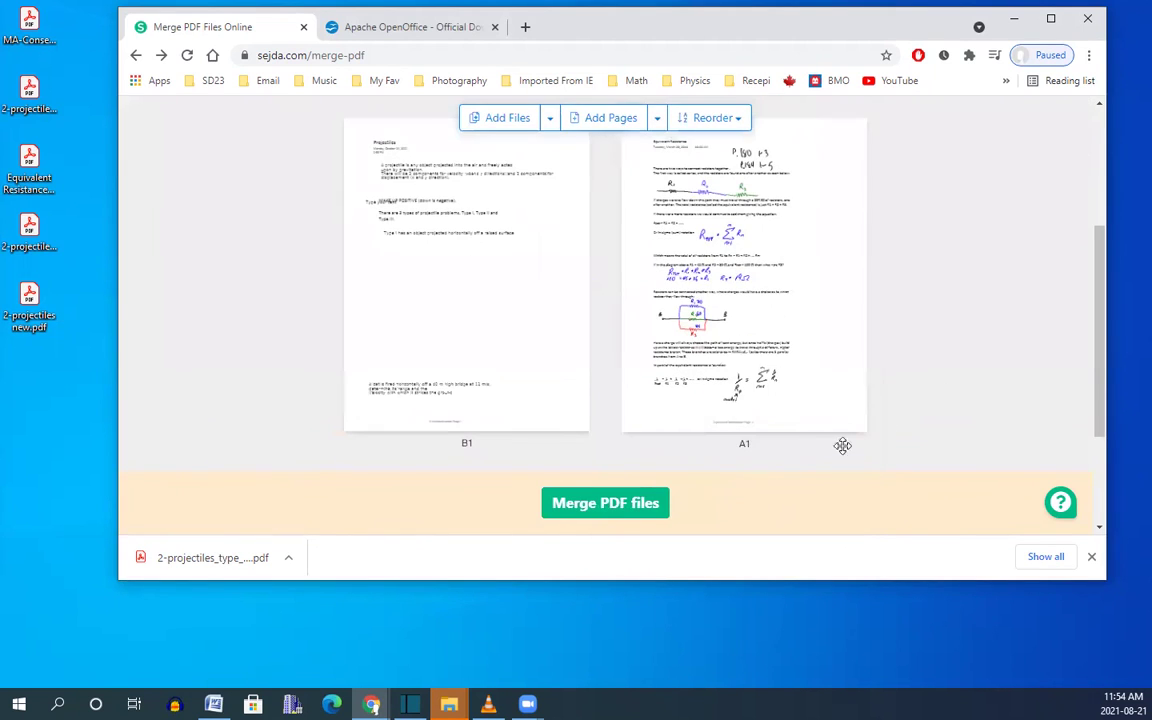
pyautogui.click(600, 504)
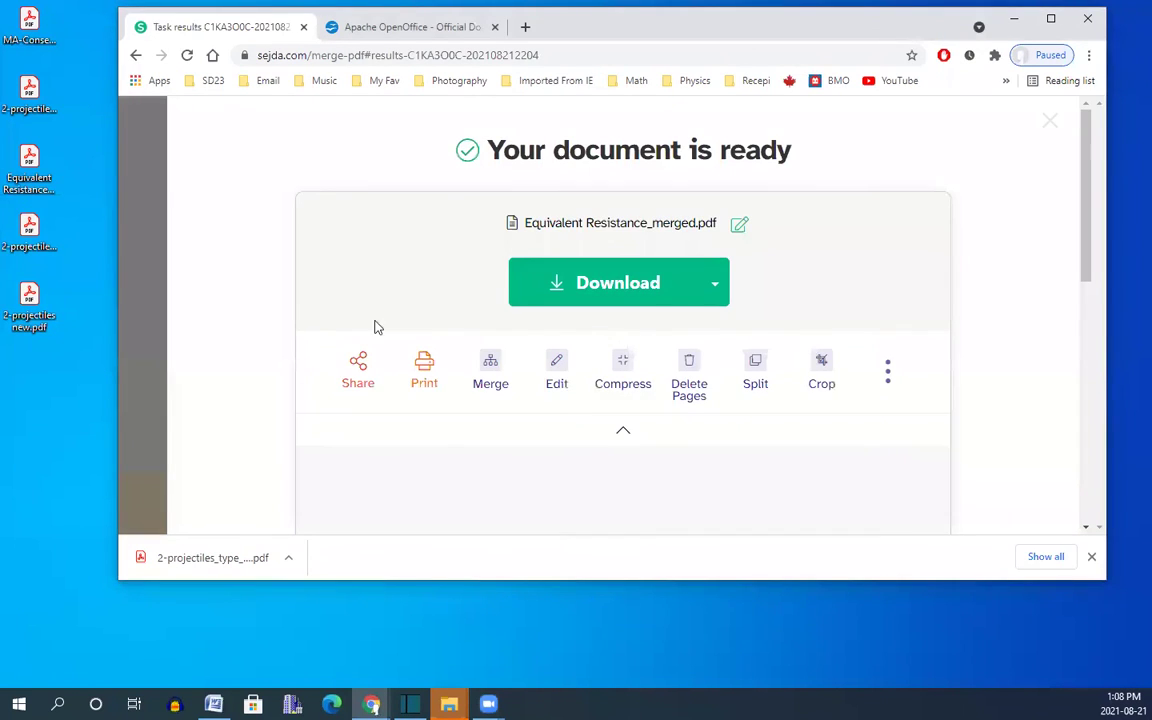
pyautogui.click(618, 285)
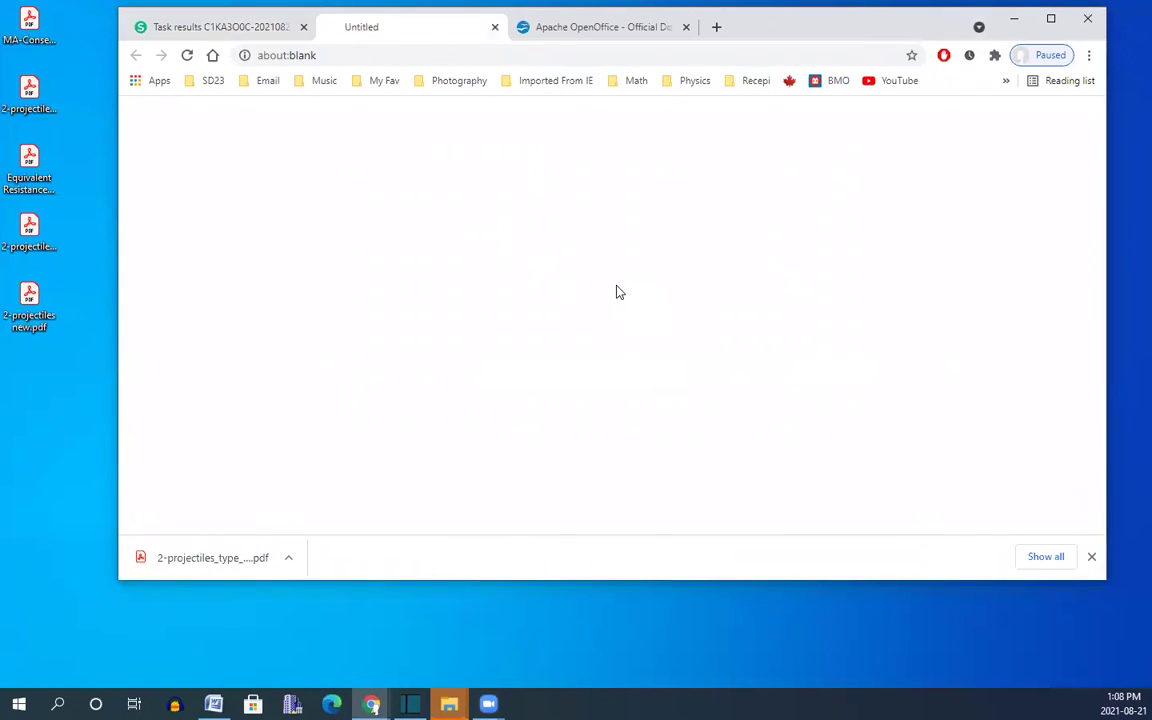
# Maximize the merged PDF in Acrobat and scroll down to its Equivalent Resistance page 2.
pyautogui.click(881, 72)
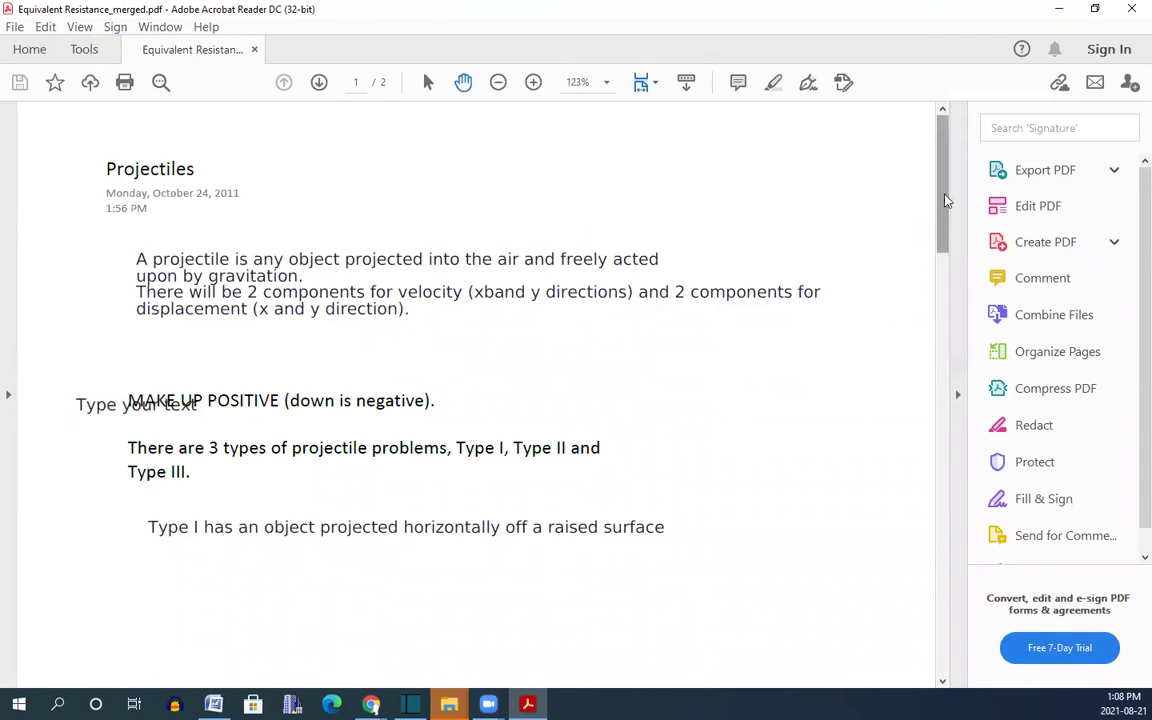
pyautogui.moveTo(940, 210); pyautogui.dragTo(937, 559)
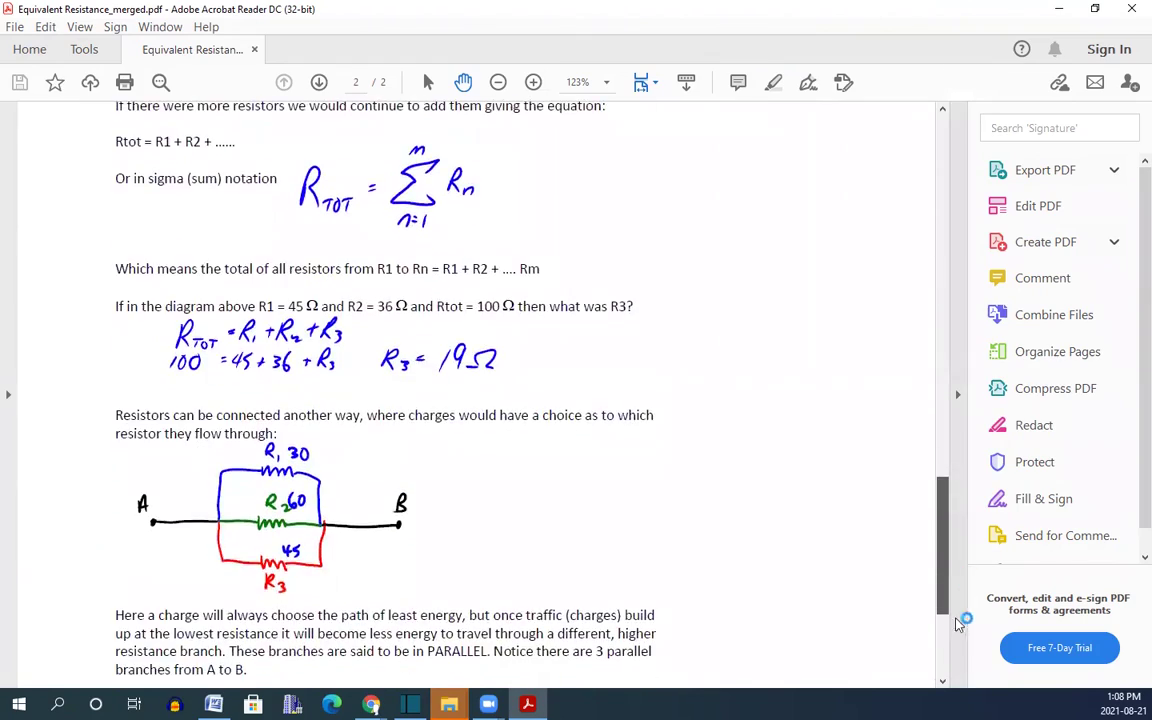